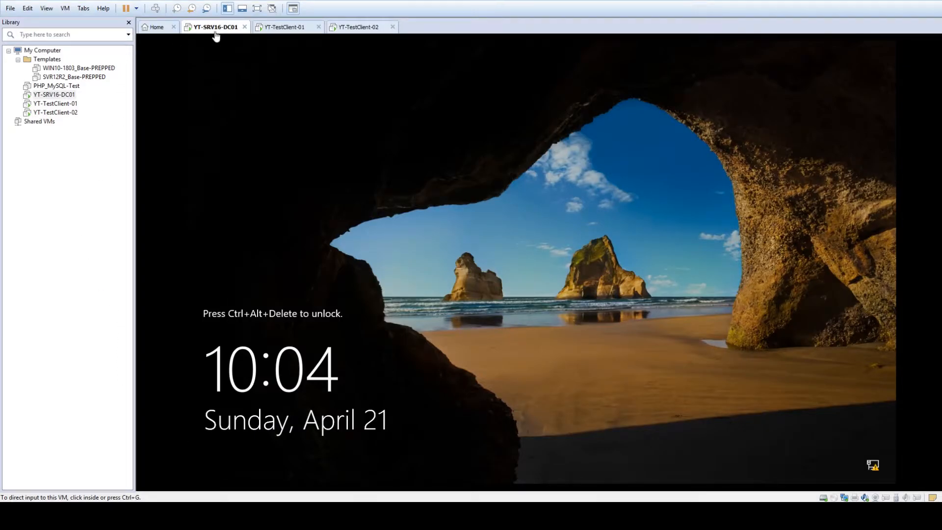
- Glance at both test client VMs, then return to the domain controller VM
{"action": "left_click", "coordinate": [284, 28]}
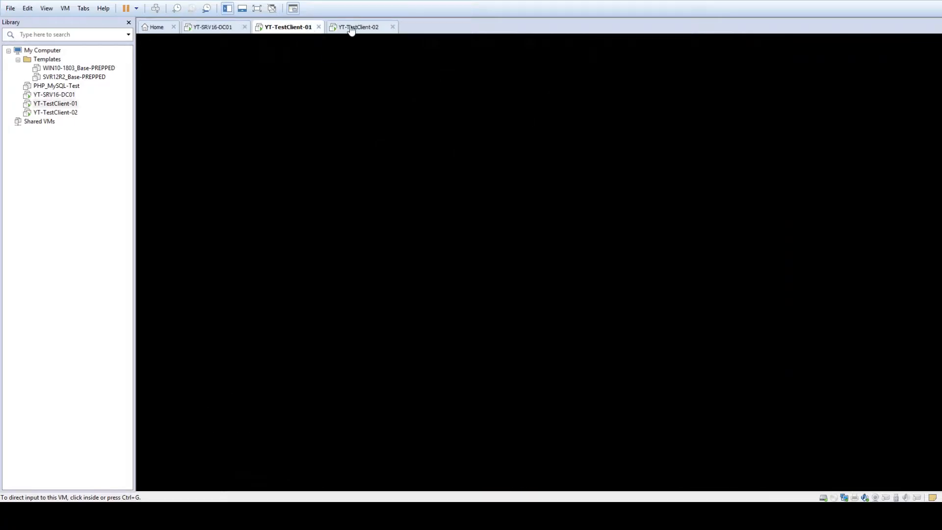
{"action": "left_click", "coordinate": [351, 30]}
{"action": "left_click", "coordinate": [294, 29]}
{"action": "left_click", "coordinate": [225, 30]}
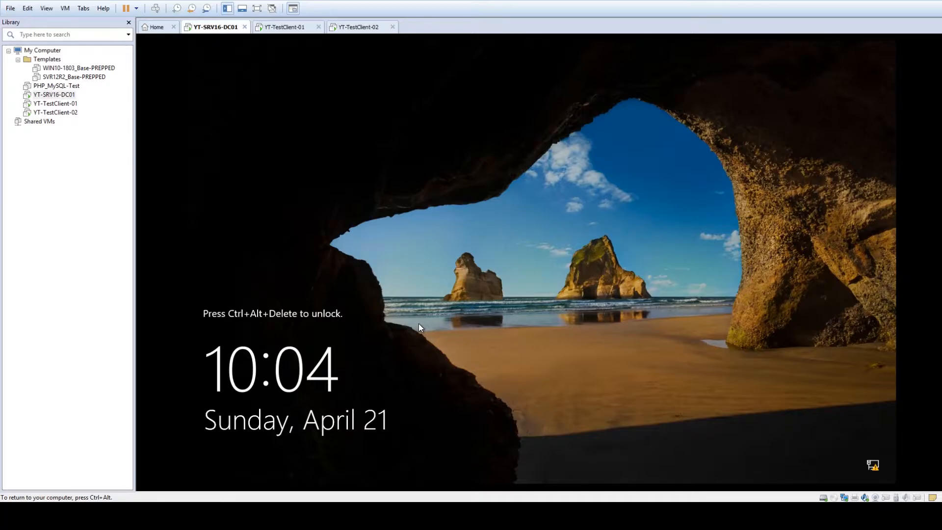
- Sign in to the domain controller with Ctrl+Alt+Delete and the account password
{"action": "key", "text": "ctrl+alt+Delete"}
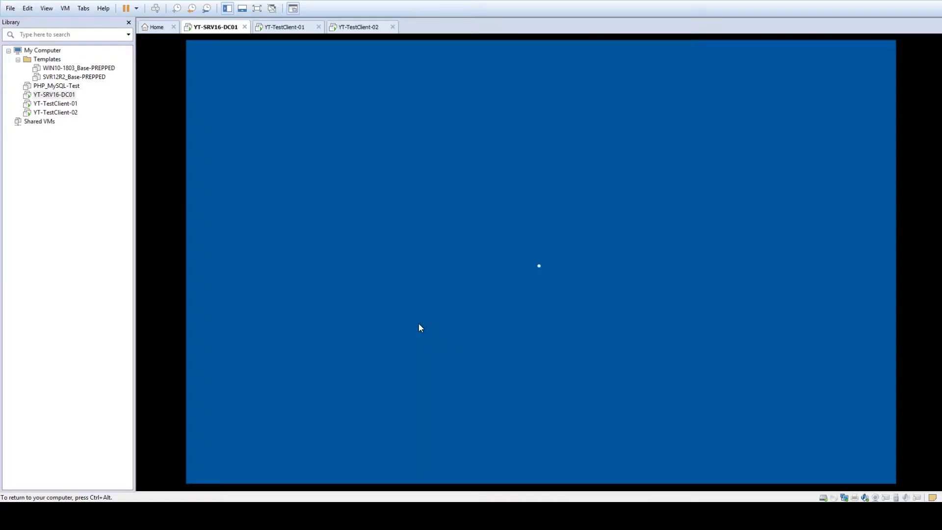
{"action": "type", "text": "********"}
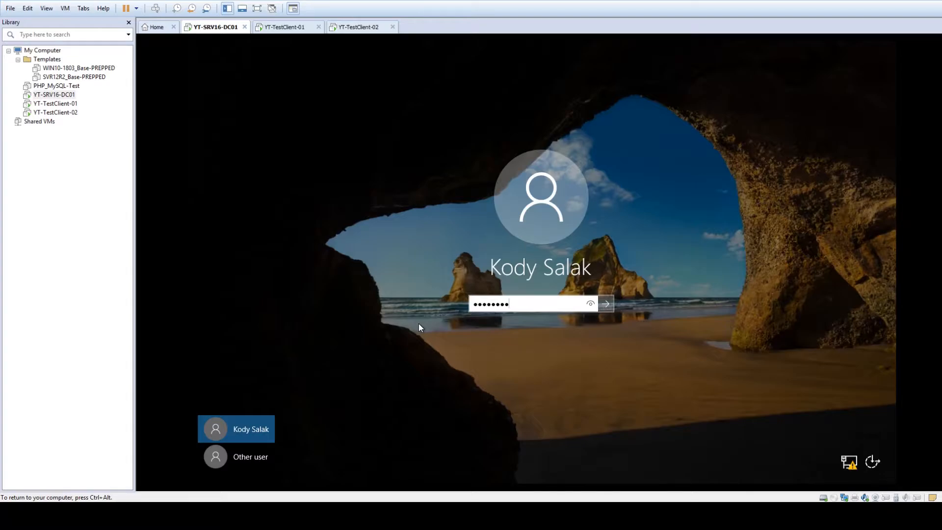
{"action": "key", "text": "Return"}
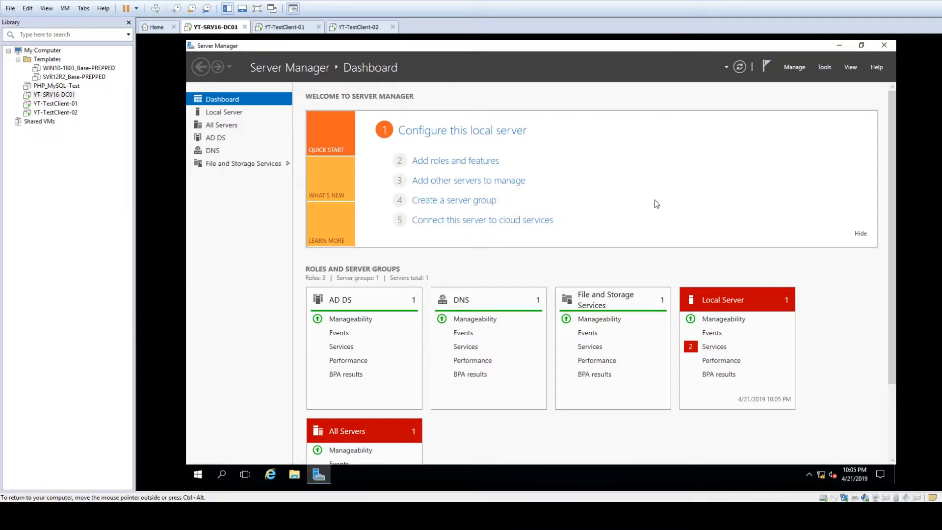
- Start Add Roles and Features as a role-based installation targeting this server
{"action": "left_click", "coordinate": [794, 67]}
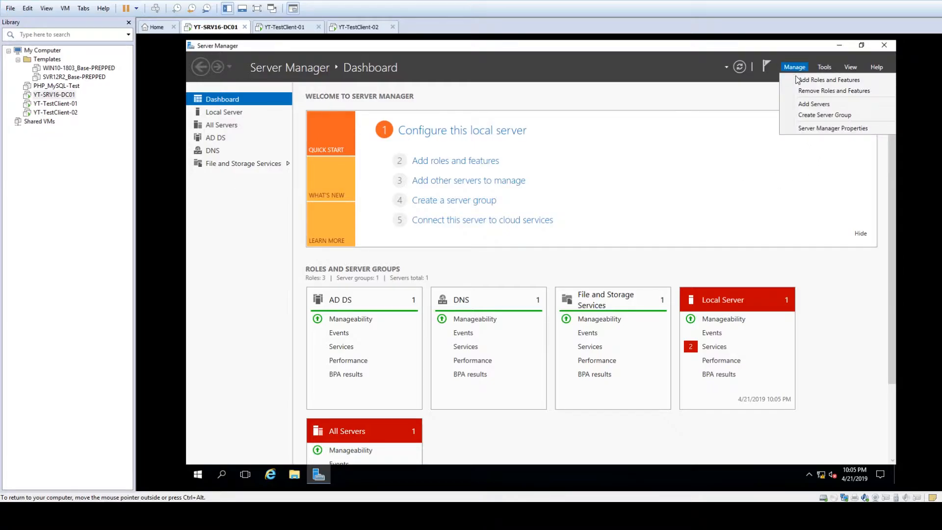
{"action": "left_click", "coordinate": [829, 79]}
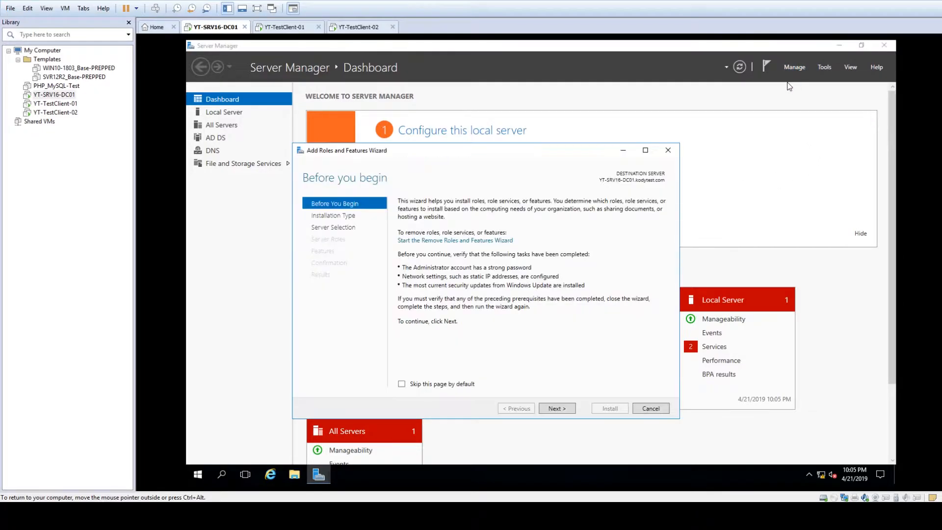
{"action": "left_click", "coordinate": [566, 414]}
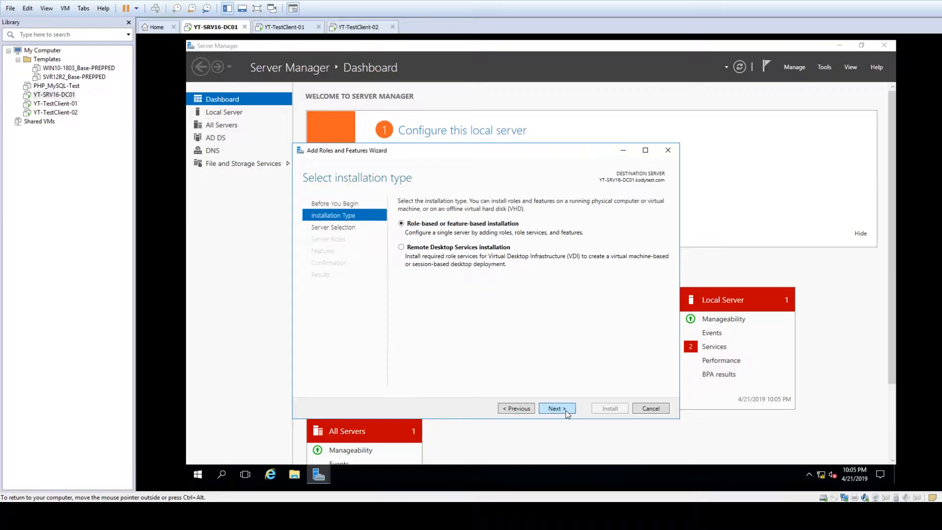
{"action": "left_click", "coordinate": [564, 411]}
{"action": "left_click", "coordinate": [564, 411]}
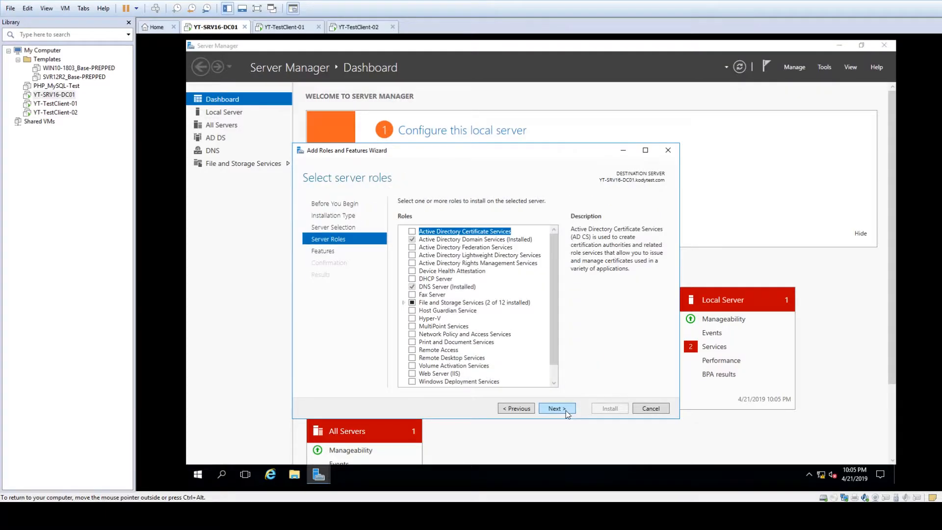
- Select the DHCP Server role and add its required DHCP Server Tools
{"action": "left_click", "coordinate": [413, 279]}
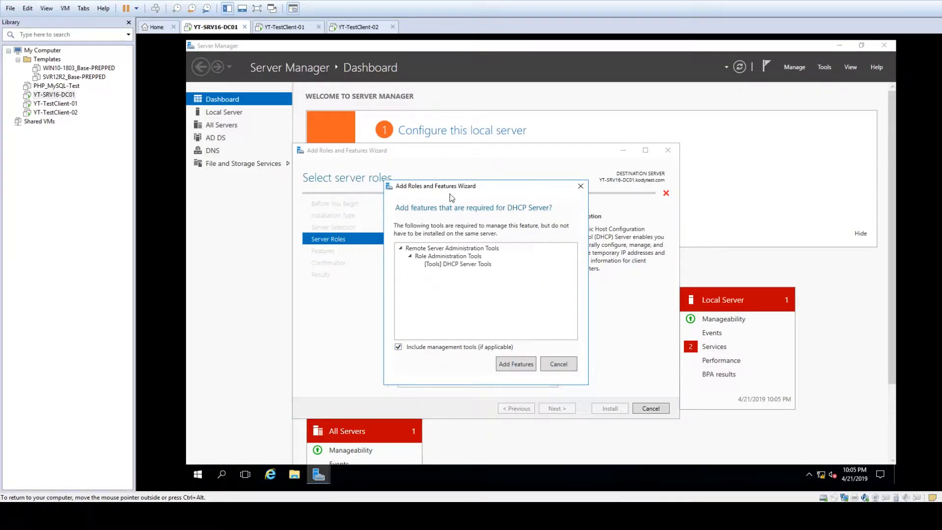
{"action": "left_click", "coordinate": [493, 249]}
{"action": "left_click", "coordinate": [477, 265]}
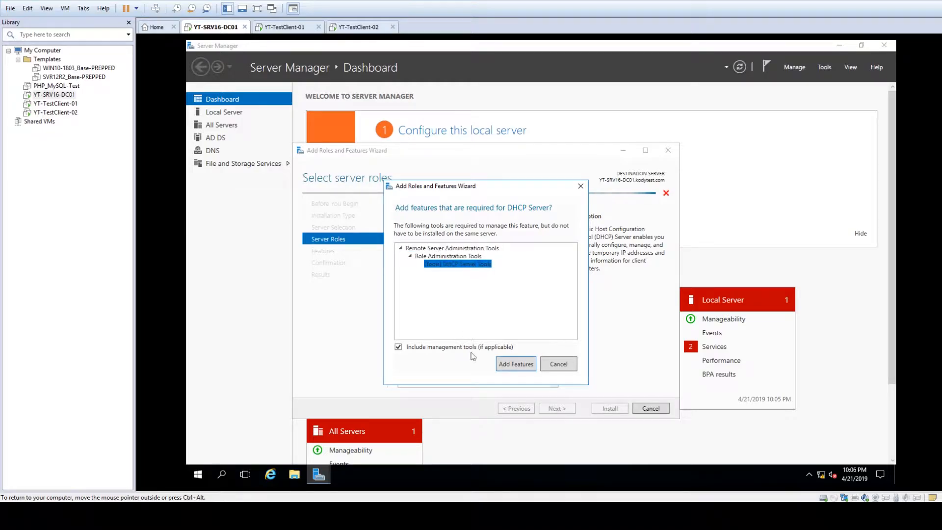
{"action": "left_click", "coordinate": [512, 364]}
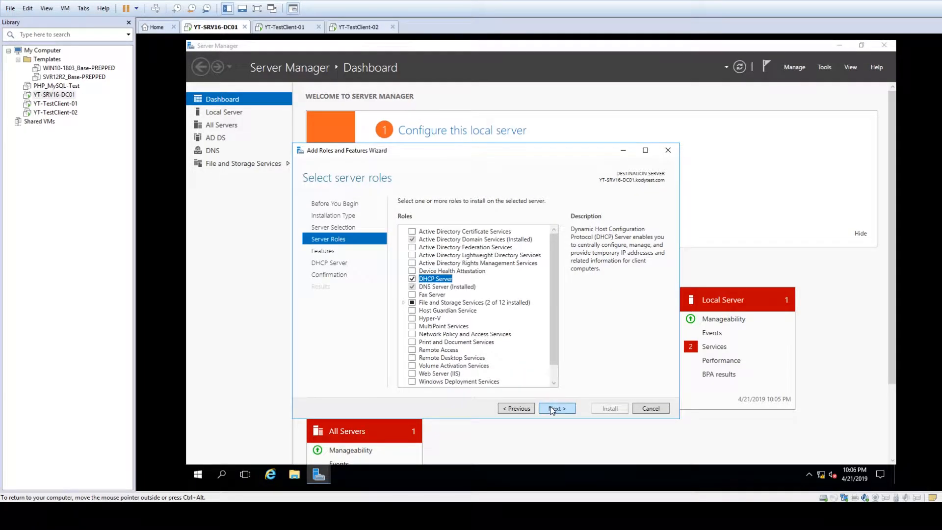
- Continue past the features and DHCP Server notes pages and install the role
{"action": "left_click", "coordinate": [552, 408]}
{"action": "left_click", "coordinate": [552, 408]}
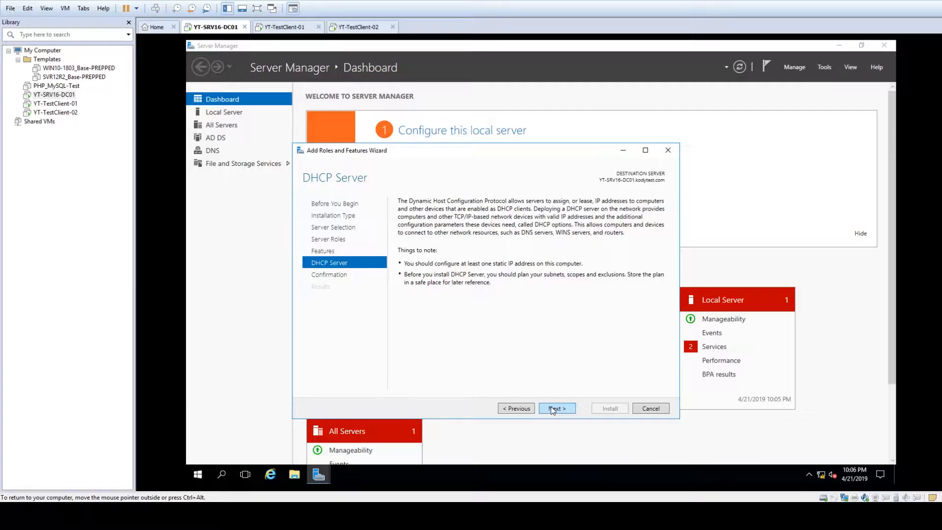
{"action": "left_click", "coordinate": [553, 409]}
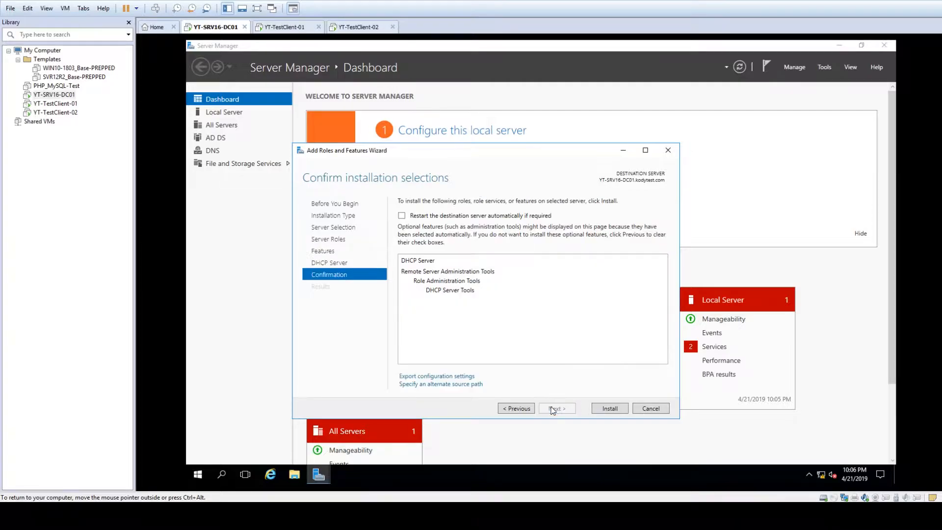
{"action": "left_click", "coordinate": [604, 409]}
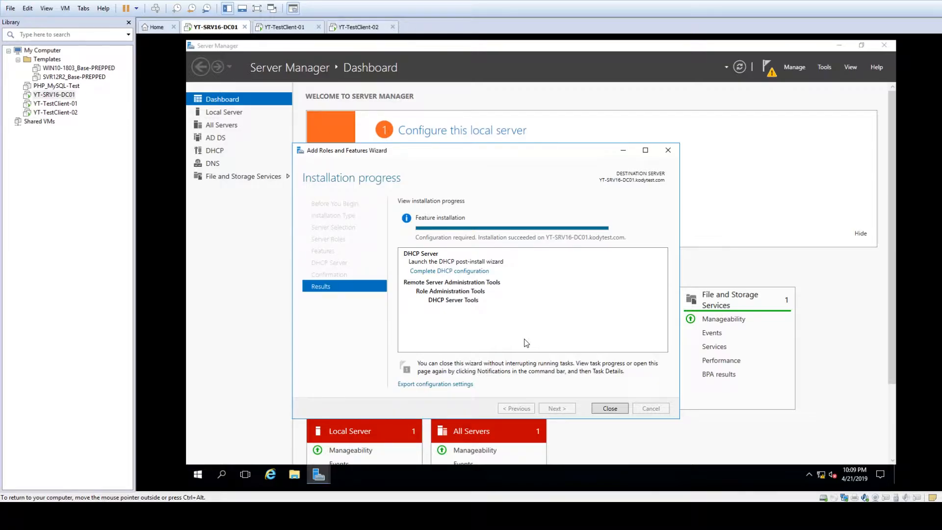
- Commit the DHCP post-install configuration with the current user's credentials, then close the wizard
{"action": "left_click", "coordinate": [439, 271]}
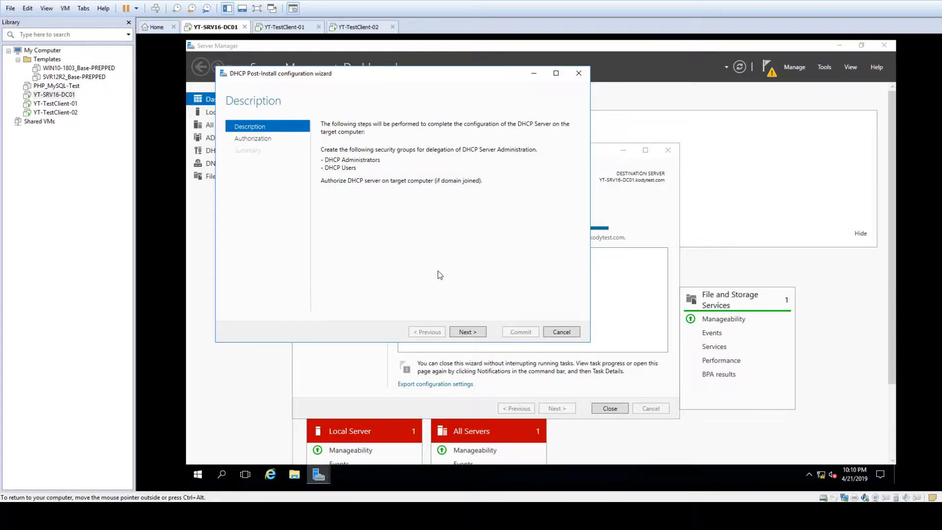
{"action": "left_click", "coordinate": [462, 332]}
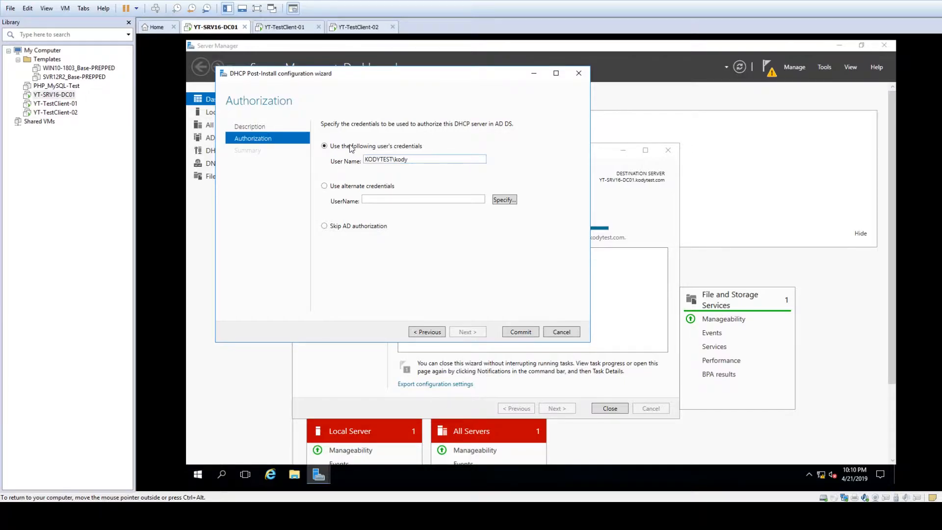
{"action": "left_click_drag", "start_coordinate": [364, 159], "coordinate": [441, 159]}
{"action": "left_click", "coordinate": [441, 159]}
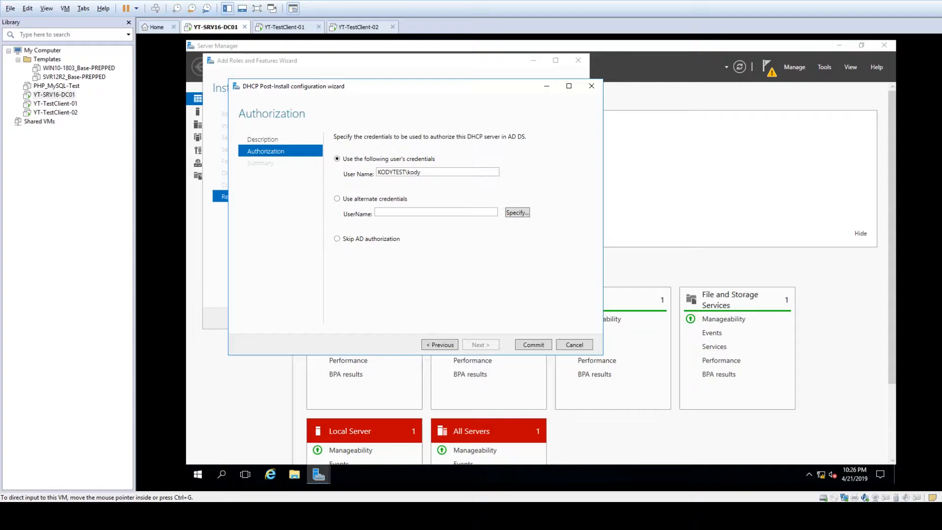
{"action": "left_click", "coordinate": [532, 344]}
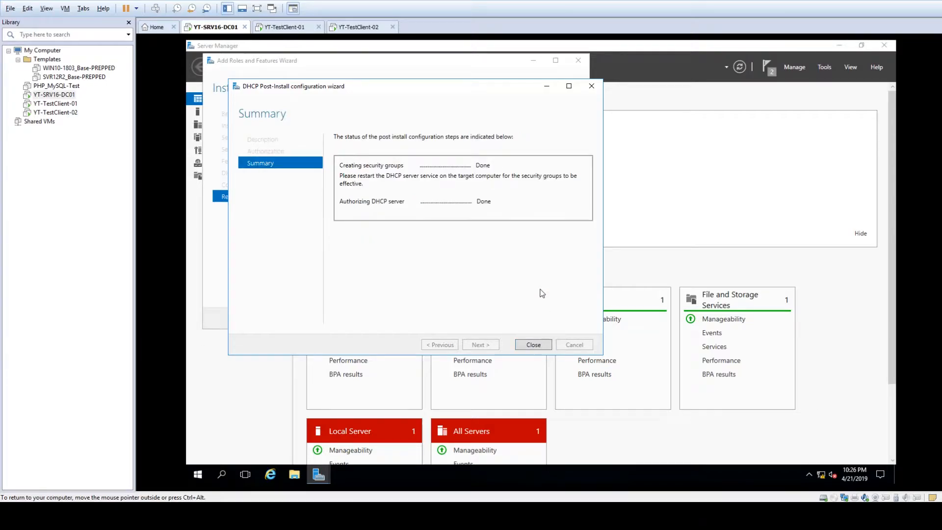
{"action": "left_click", "coordinate": [532, 347]}
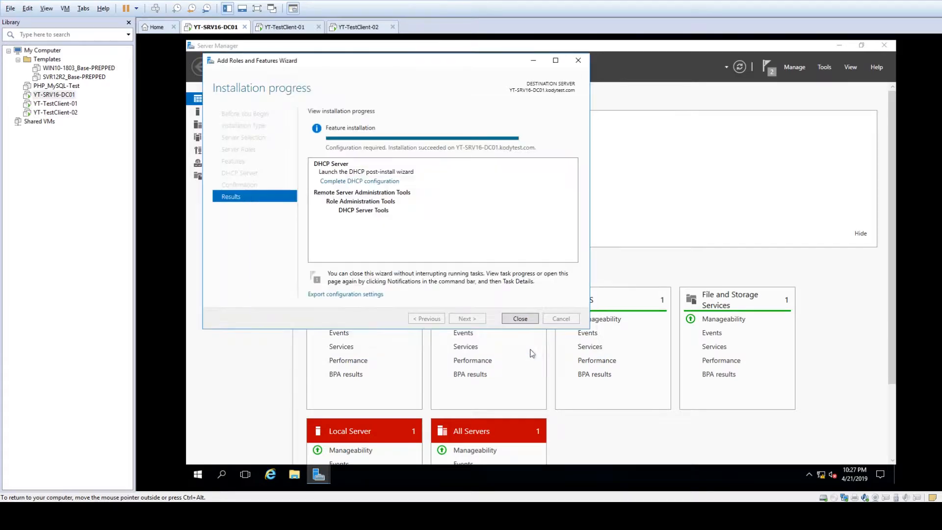
- Launch the DHCP console maximized with a wider tree, expanding yt-srv16-dc01 and IPv4
{"action": "left_click", "coordinate": [521, 319]}
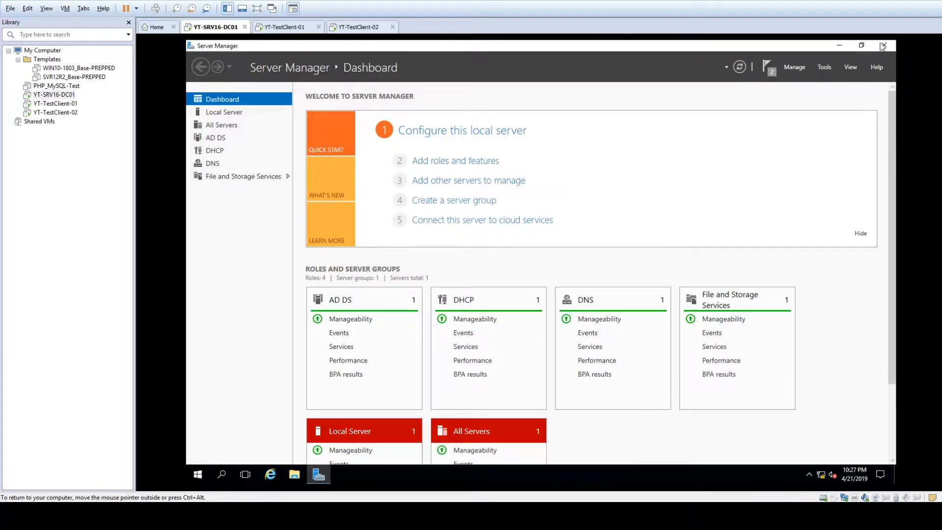
{"action": "left_click", "coordinate": [824, 67]}
{"action": "left_click", "coordinate": [751, 178]}
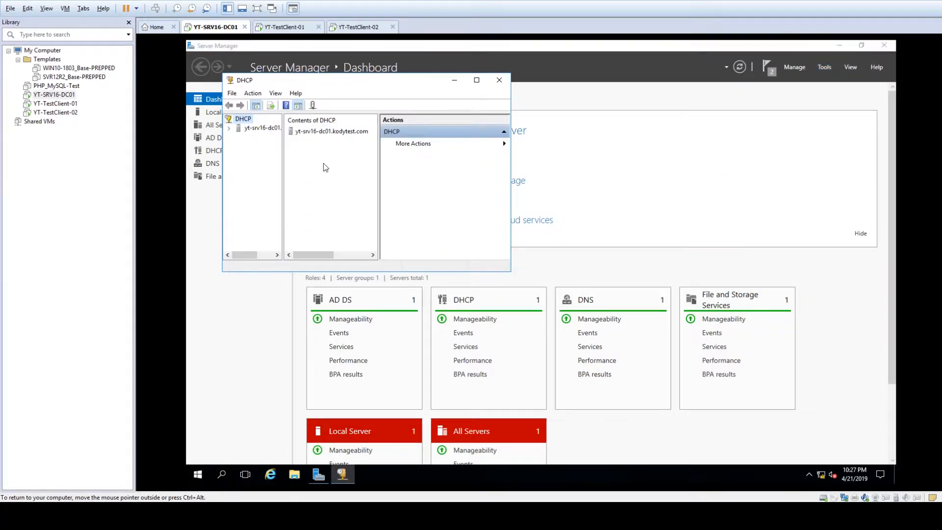
{"action": "double_click", "coordinate": [331, 81]}
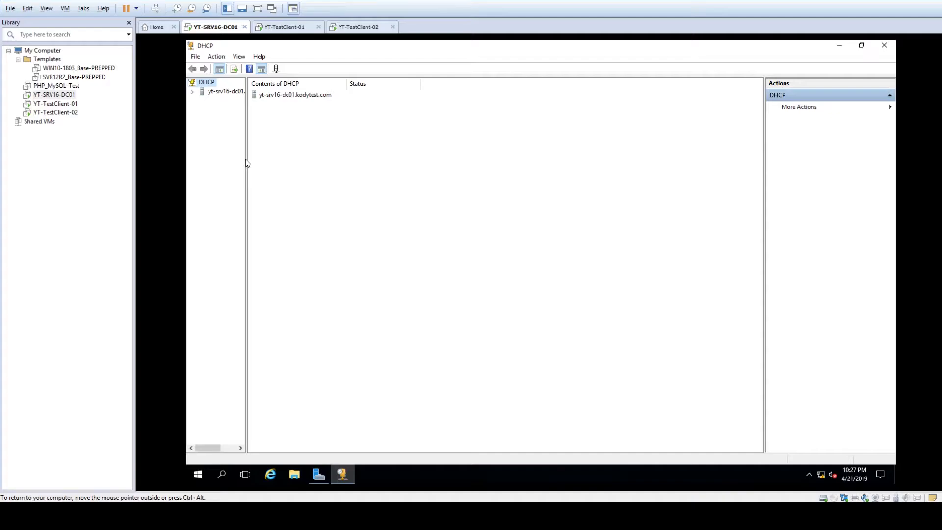
{"action": "left_click_drag", "start_coordinate": [245, 161], "coordinate": [316, 162]}
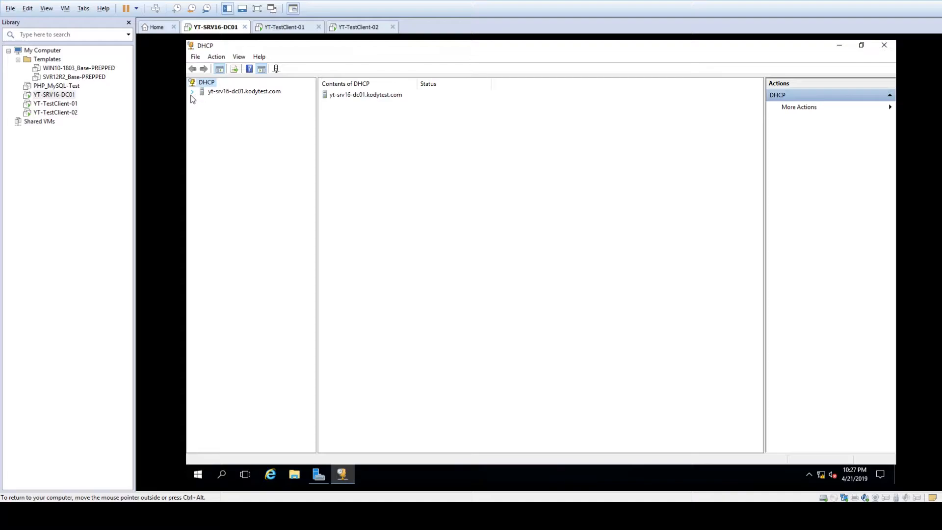
{"action": "double_click", "coordinate": [211, 92]}
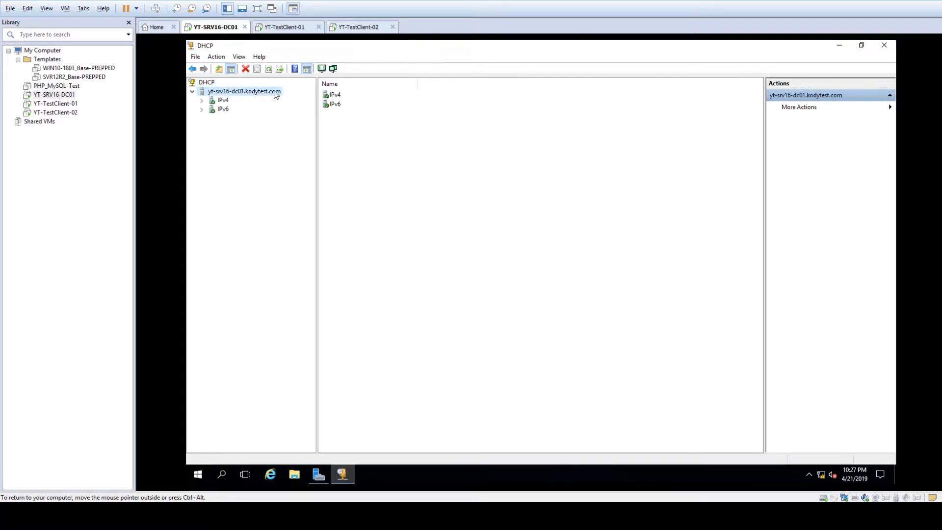
{"action": "double_click", "coordinate": [218, 101]}
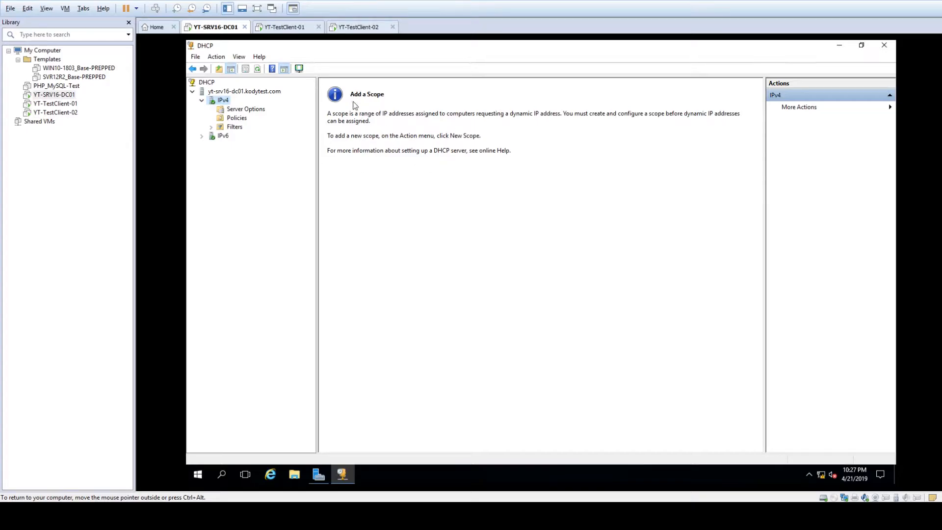
- Start a New Scope on IPv4, naming it Default with description 'Default Scope'
{"action": "right_click", "coordinate": [217, 101]}
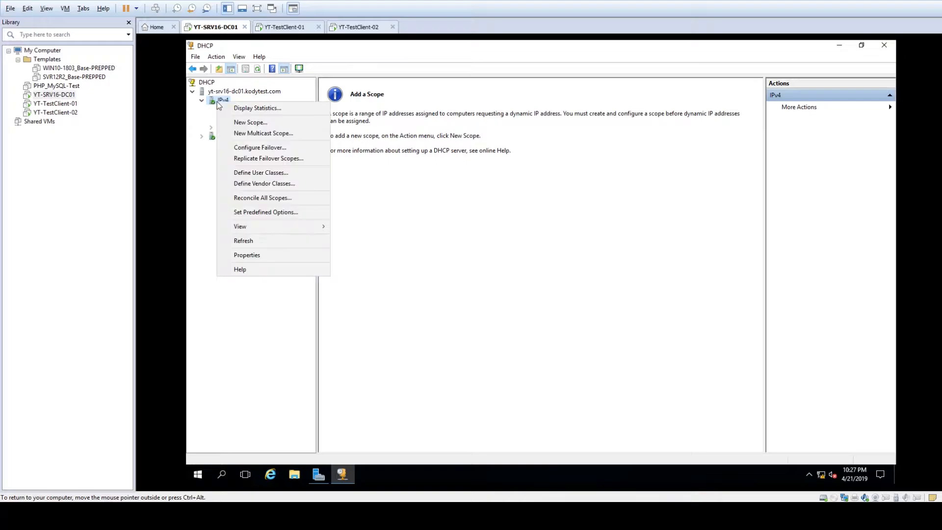
{"action": "left_click", "coordinate": [240, 124]}
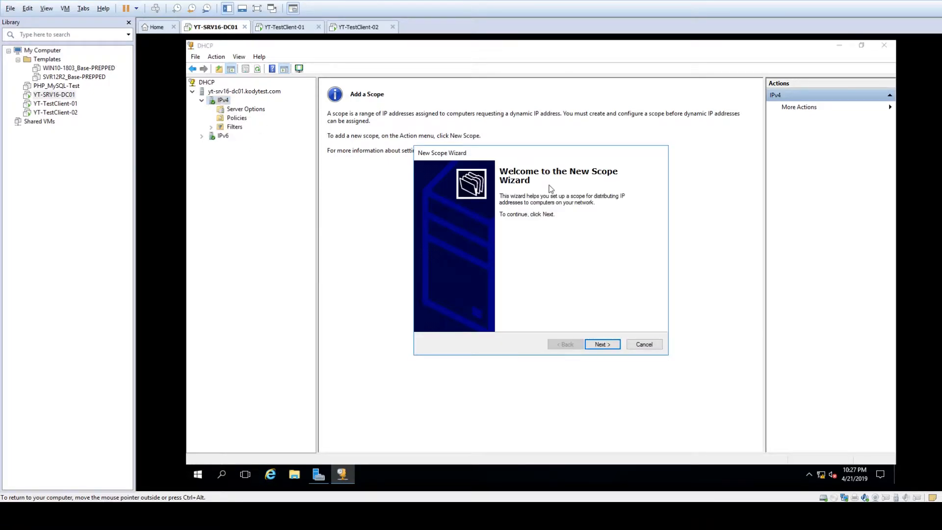
{"action": "left_click", "coordinate": [602, 345]}
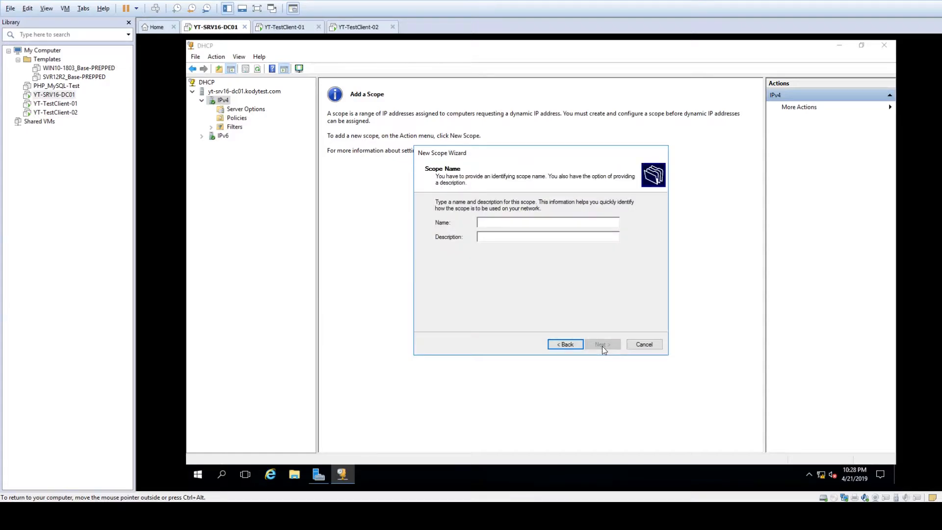
{"action": "type", "text": "Default"}
{"action": "key", "text": "Tab"}
{"action": "type", "text": "Dul"}
{"action": "type", "text": "fault "}
{"action": "type", "text": "Scope"}
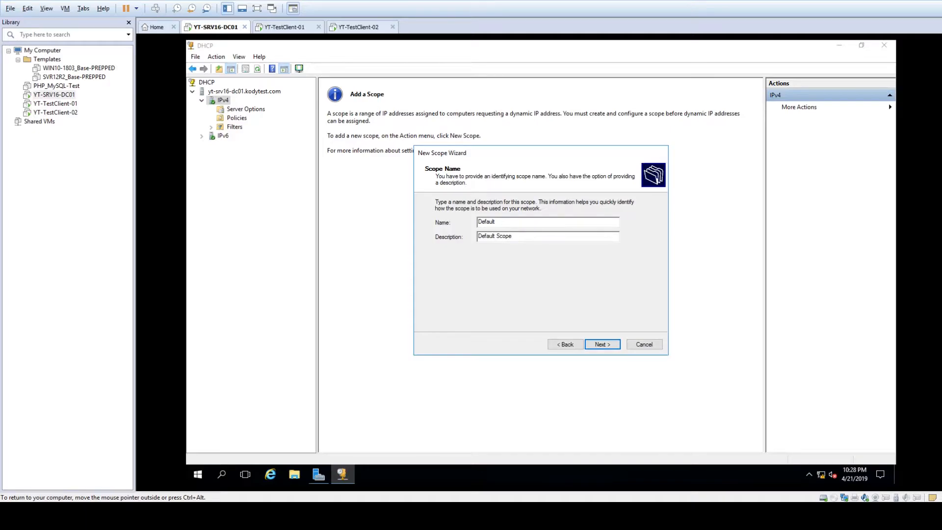
- Advance to the IP Address Range page and glance at both client VMs before returning to DC01
{"action": "left_click", "coordinate": [603, 344]}
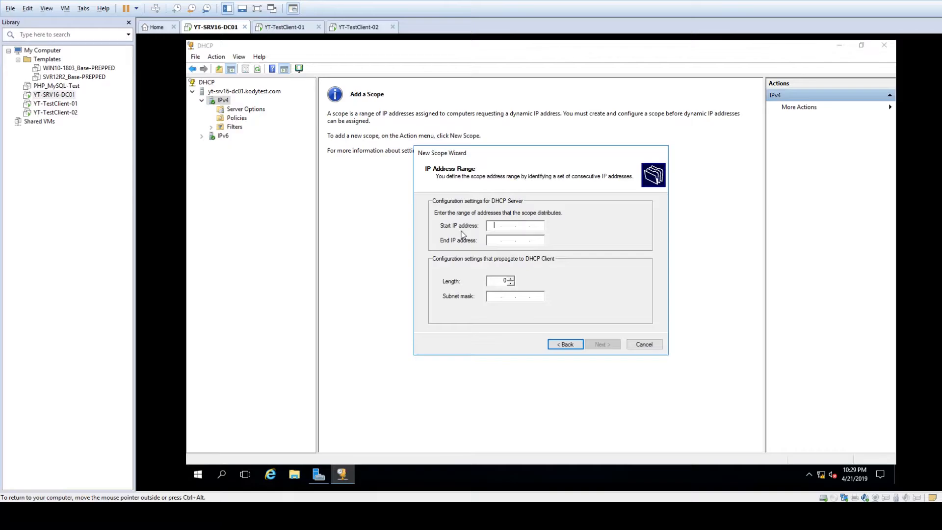
{"action": "left_click", "coordinate": [280, 28]}
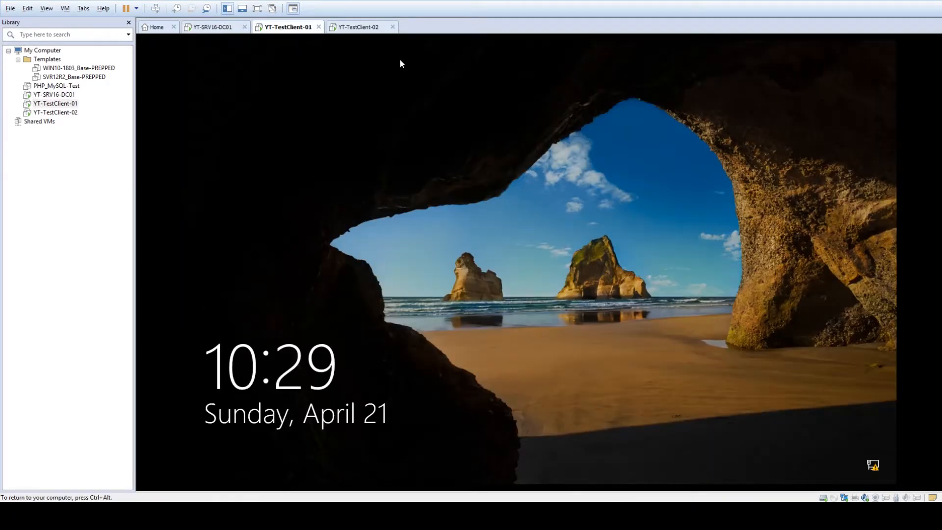
{"action": "left_click", "coordinate": [355, 27]}
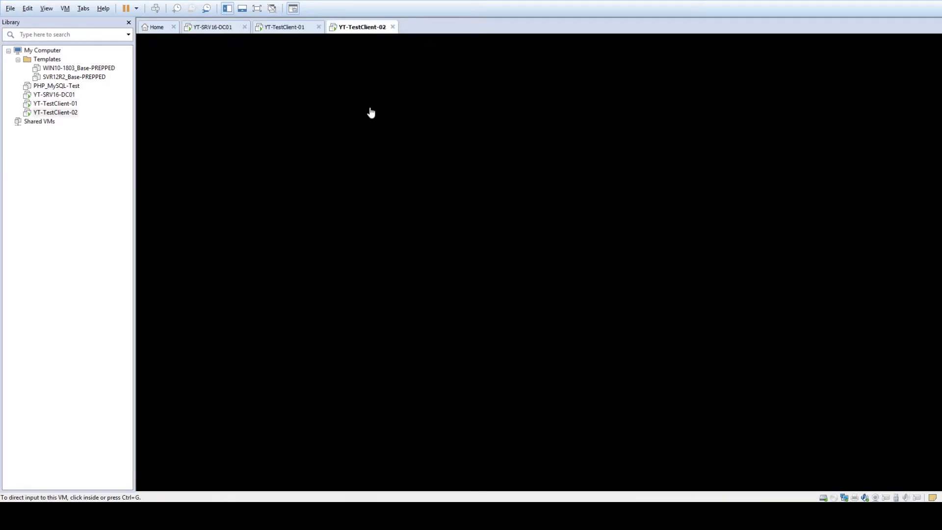
{"action": "left_click", "coordinate": [217, 30]}
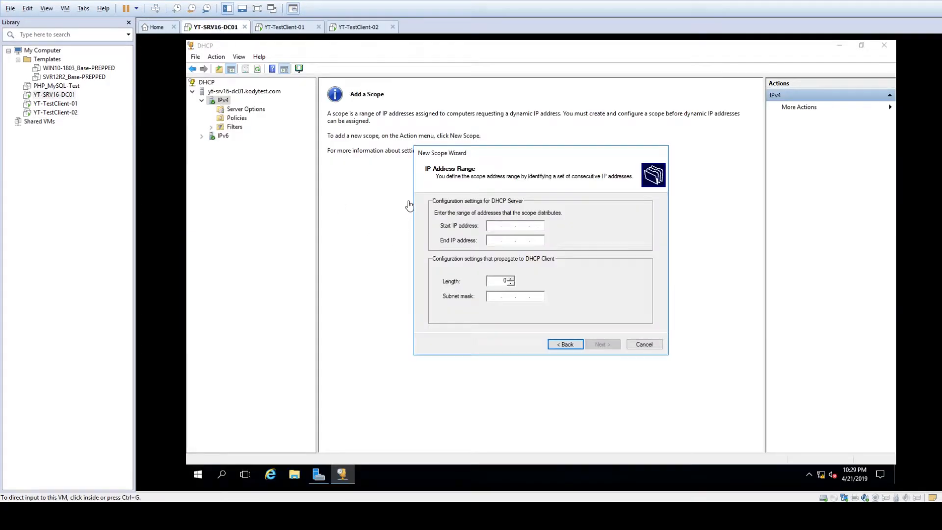
- Enter start address 192.168.20.20 and end address 192.168.20.60
{"action": "left_click", "coordinate": [493, 225]}
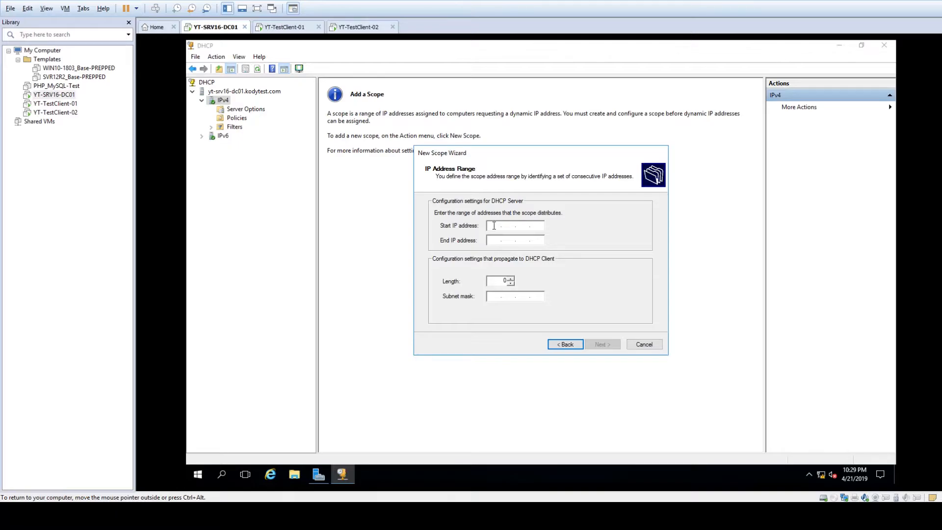
{"action": "type", "text": "192 . 168 . 20 . 20"}
{"action": "key", "text": "Tab"}
{"action": "type", "text": "192 . 16"}
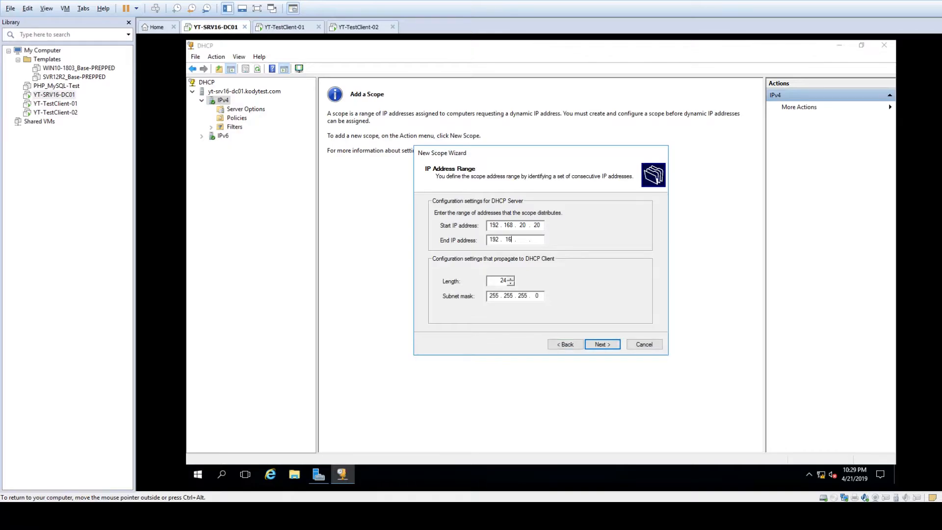
{"action": "type", "text": "8 . 20 . 60"}
- Check the 24-bit prefix length, recheck the address range, and move on to exclusions
{"action": "left_click", "coordinate": [493, 280]}
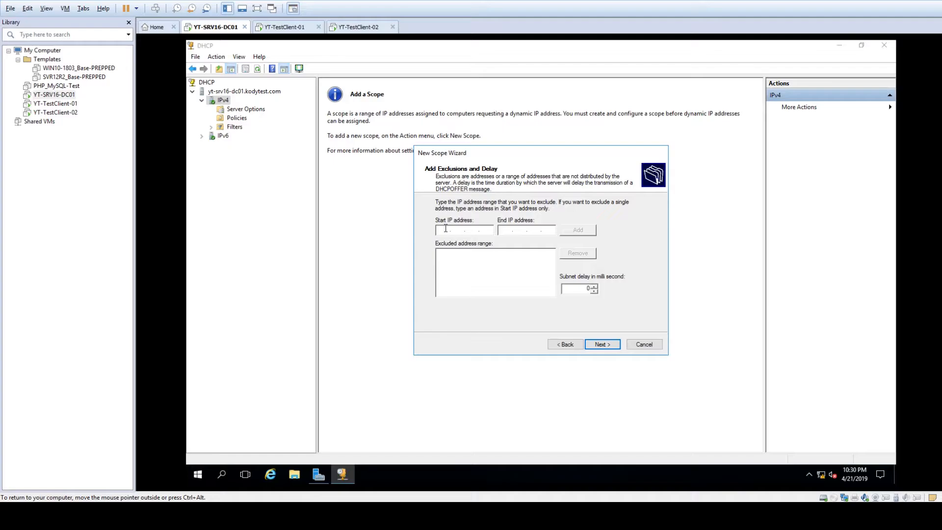
{"action": "left_click", "coordinate": [565, 344]}
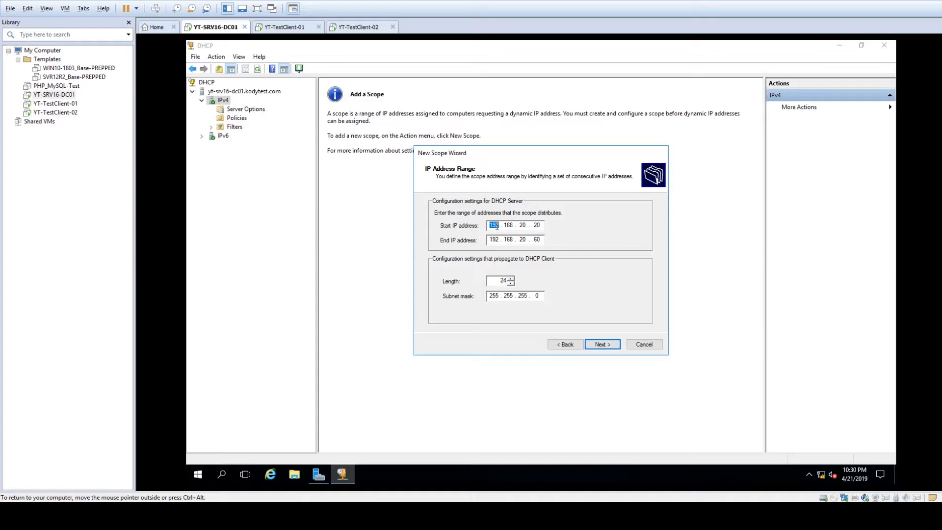
{"action": "left_click", "coordinate": [617, 346]}
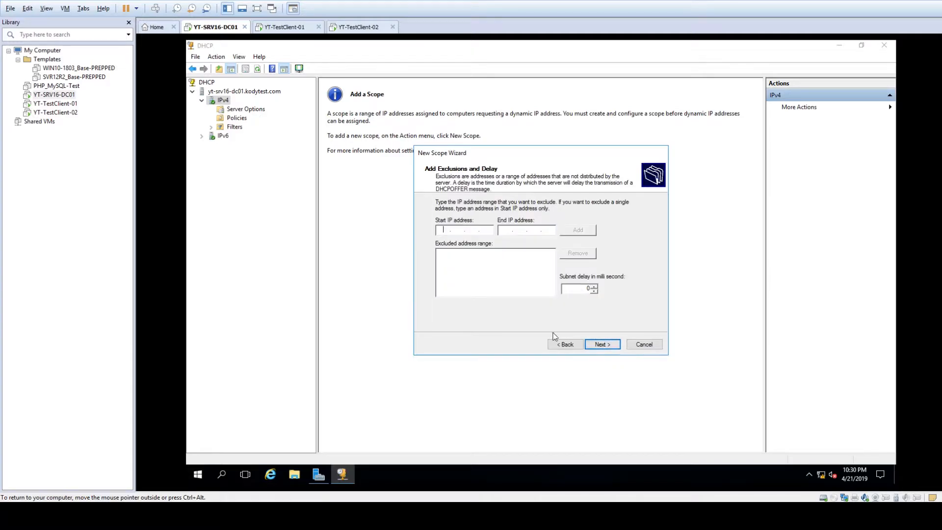
- Add the exclusion range 192.168.20.50 to 192.168.20.60 and check the subnet delay
{"action": "left_click", "coordinate": [444, 231]}
{"action": "type", "text": "192.168.20.50"}
{"action": "key", "text": "Tab"}
{"action": "type", "text": "192 . 168 . 20 . 60"}
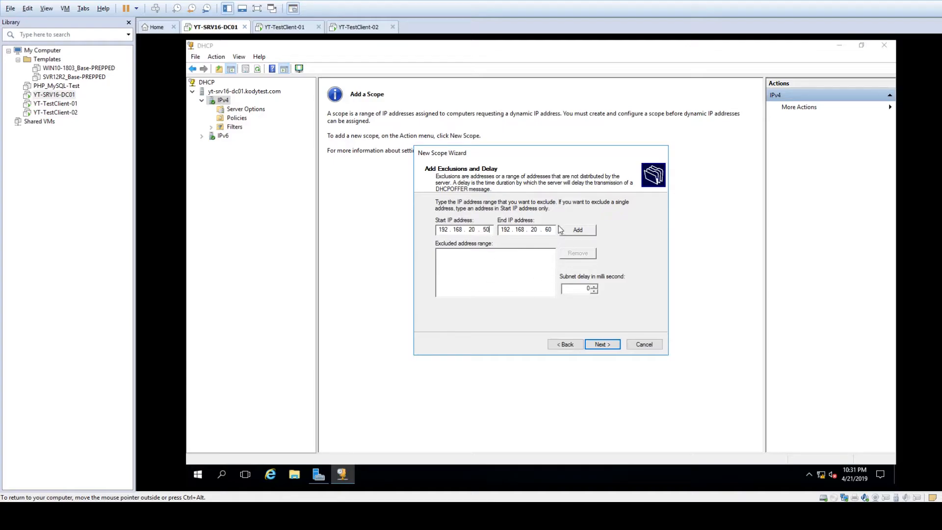
{"action": "double_click", "coordinate": [549, 230]}
{"action": "left_click", "coordinate": [589, 233]}
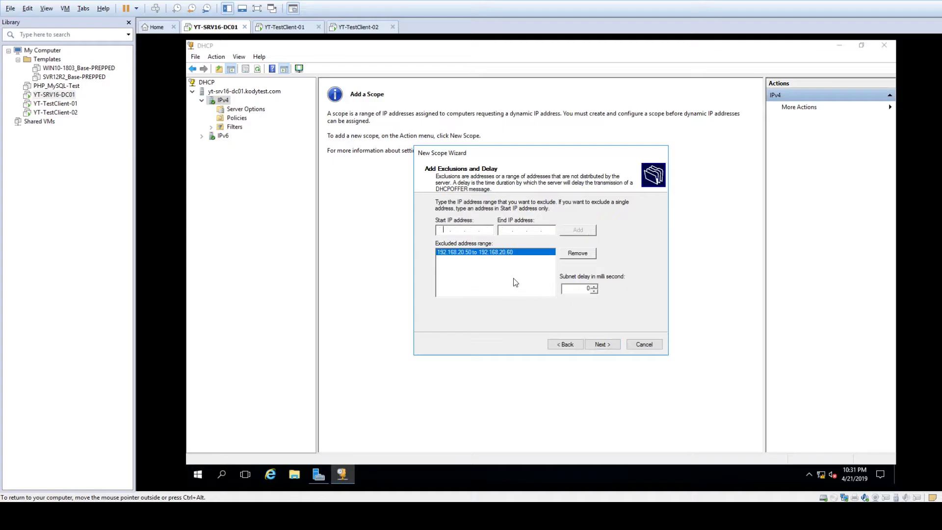
{"action": "left_click", "coordinate": [576, 289]}
- Keep the default lease length and choose 'Yes, I want to configure these options now'
{"action": "left_click", "coordinate": [606, 344]}
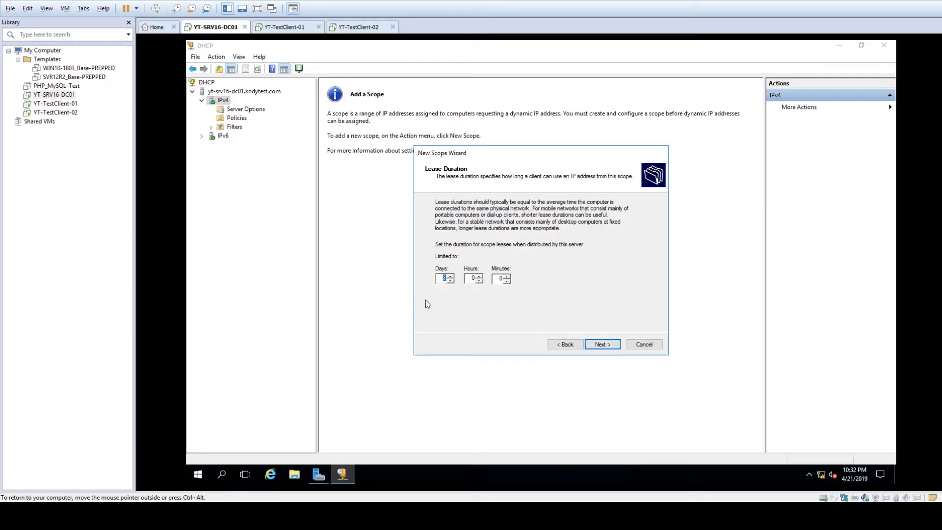
{"action": "left_click", "coordinate": [443, 279]}
{"action": "left_click", "coordinate": [602, 345]}
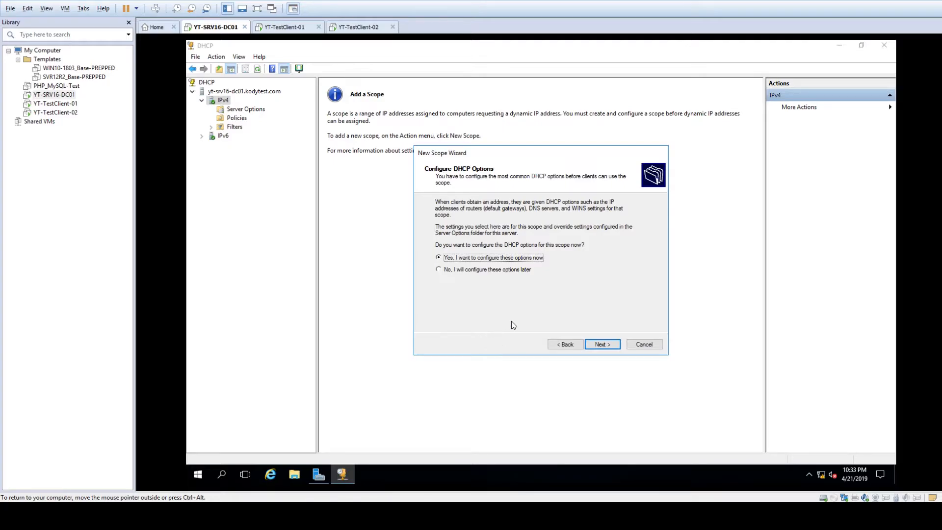
{"action": "left_click", "coordinate": [600, 345]}
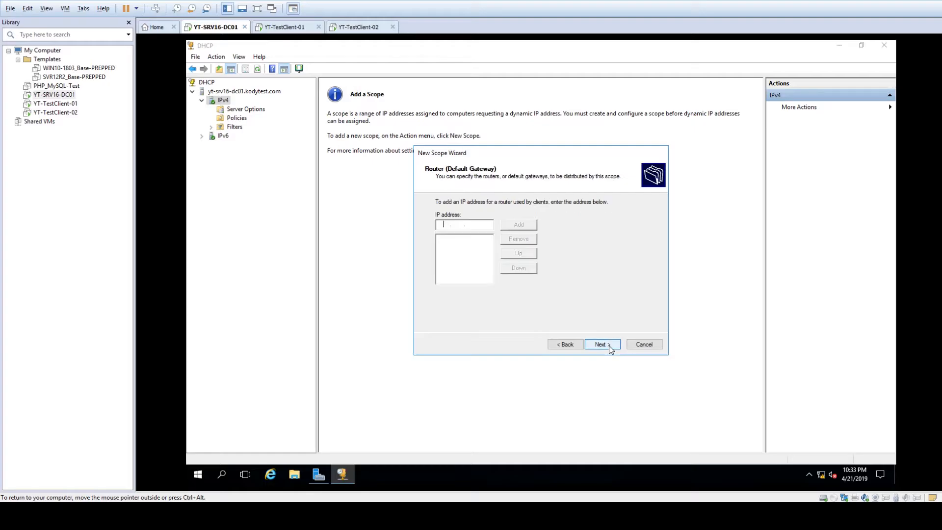
- Revisit the Router (Default Gateway) page and continue with no gateway entered
{"action": "left_click", "coordinate": [565, 344]}
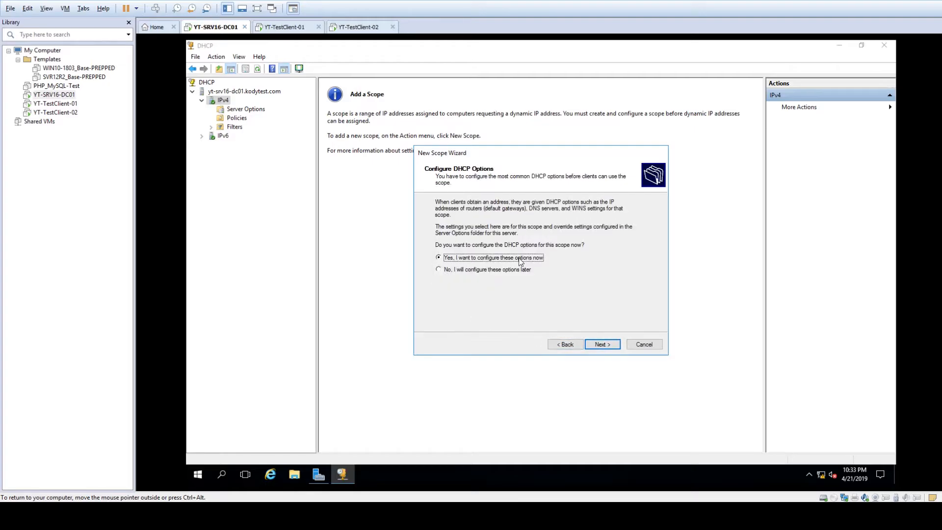
{"action": "left_click", "coordinate": [604, 346]}
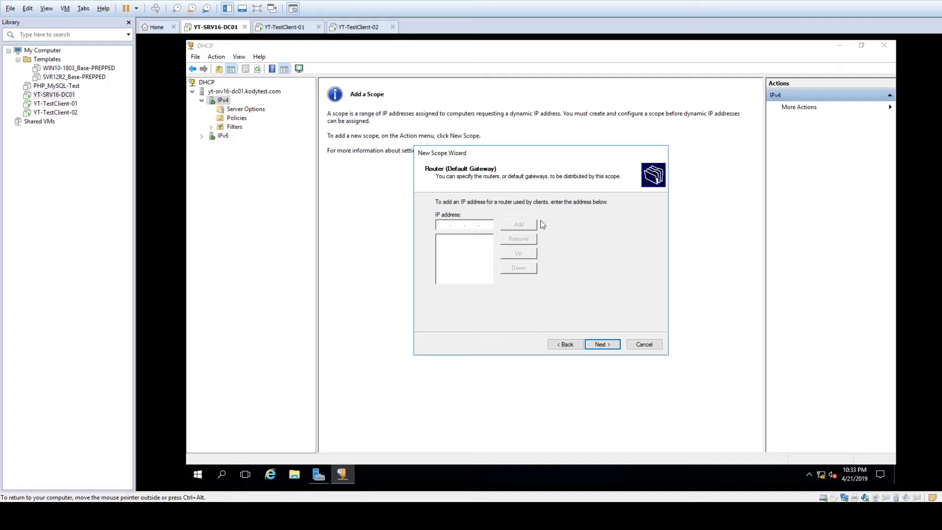
{"action": "left_click", "coordinate": [594, 345]}
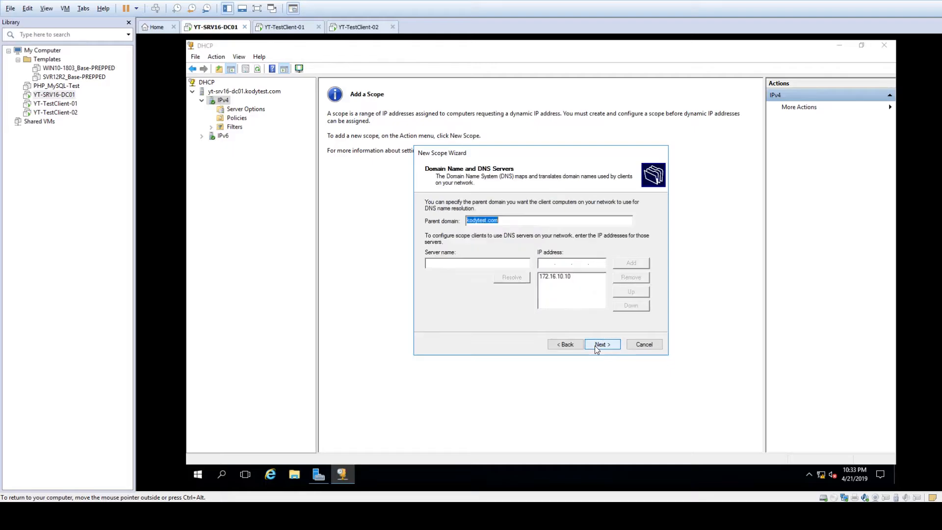
{"action": "left_click", "coordinate": [505, 219]}
{"action": "left_click_drag", "start_coordinate": [468, 221], "coordinate": [518, 227]}
{"action": "left_click", "coordinate": [519, 224]}
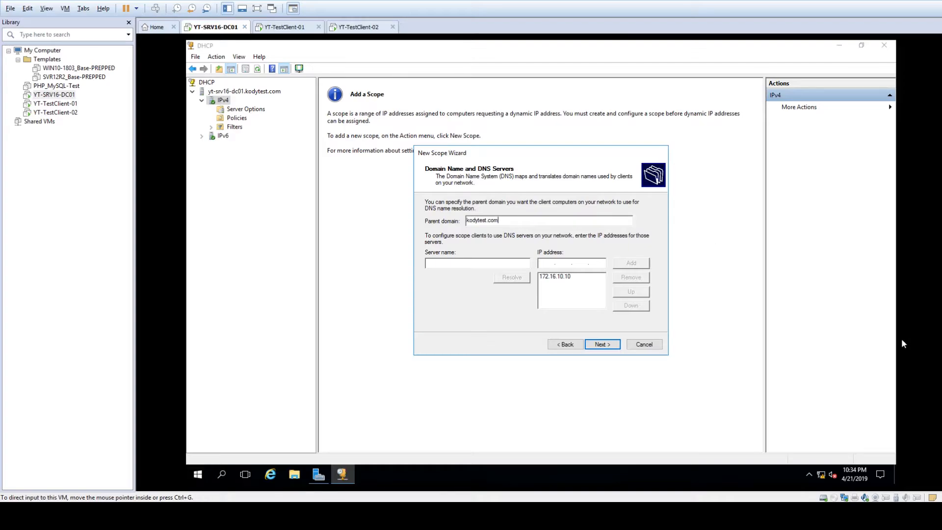
{"action": "left_click", "coordinate": [820, 472]}
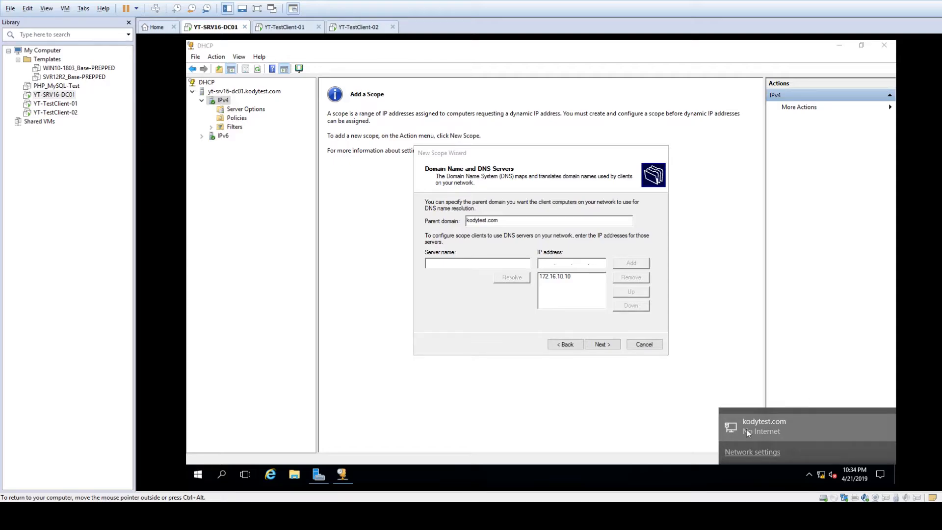
{"action": "left_click", "coordinate": [488, 326]}
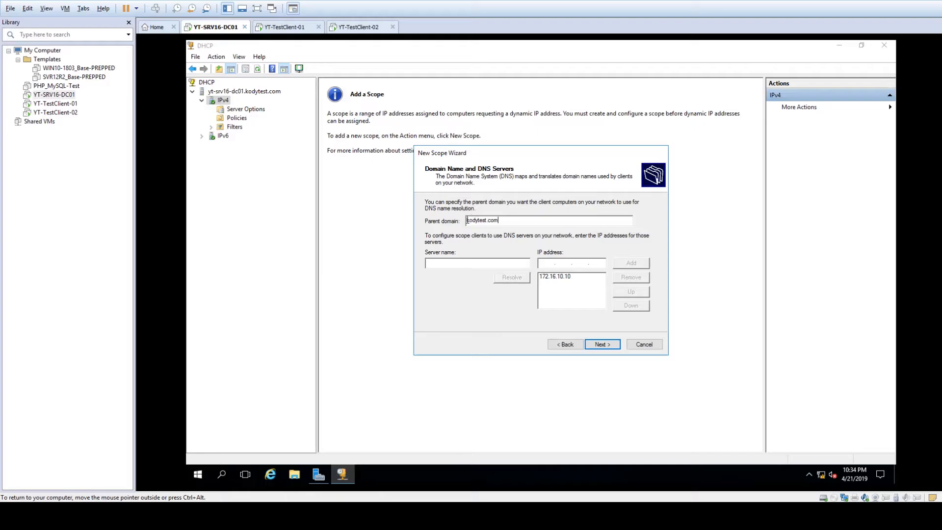
{"action": "left_click_drag", "start_coordinate": [498, 221], "coordinate": [471, 223]}
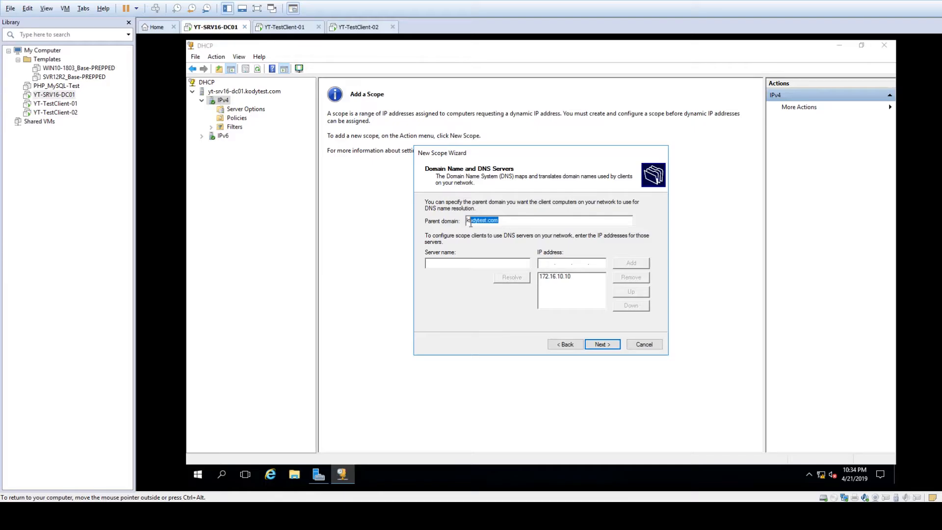
{"action": "left_click", "coordinate": [504, 219]}
- Resolve server name yt-srv16-dc01.kodytest.com to its IP address 172.16.10.10
{"action": "type", "text": "y"}
{"action": "type", "text": "t-srv16"}
{"action": "type", "text": "-0"}
{"action": "type", "text": "dc01.kod"}
{"action": "type", "text": "ytes"}
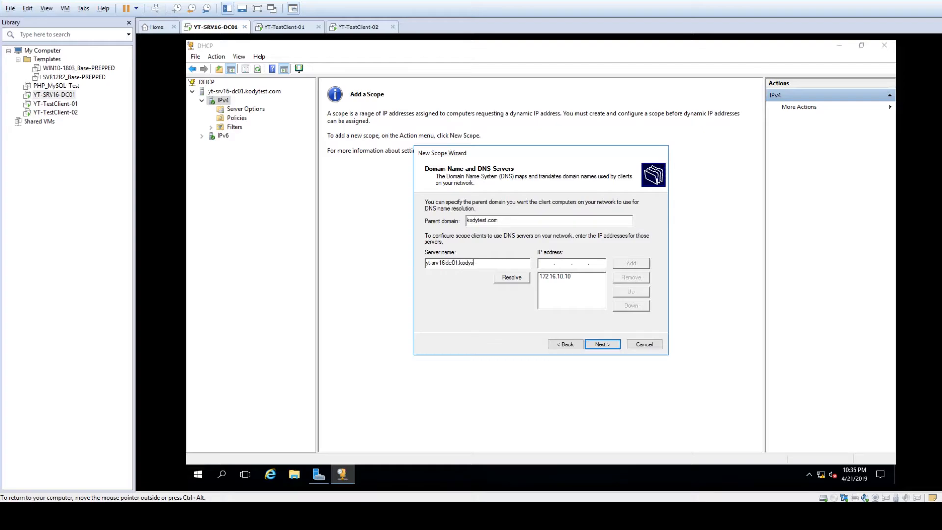
{"action": "type", "text": "t."}
{"action": "type", "text": "com"}
{"action": "left_click", "coordinate": [512, 277]}
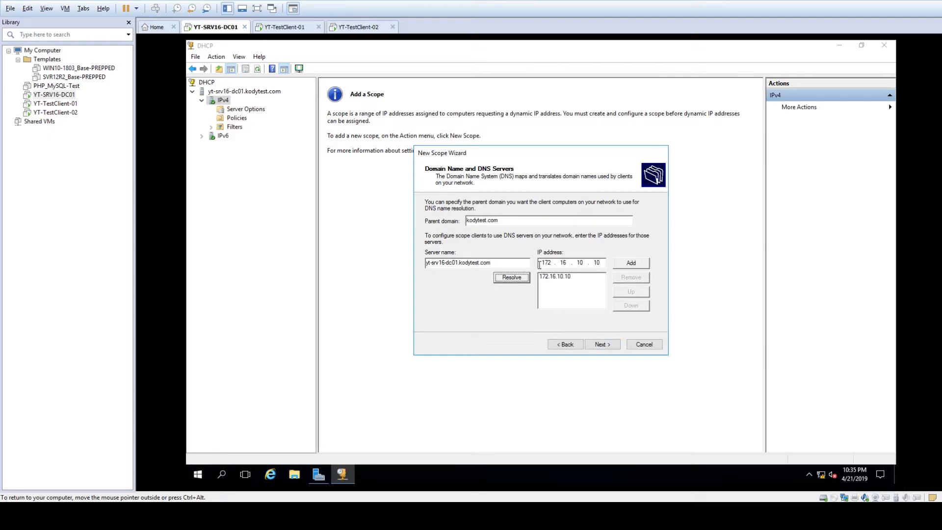
- Replace the resolved address with 1.1.1.1 and try adding it as a DNS server
{"action": "left_click", "coordinate": [554, 277]}
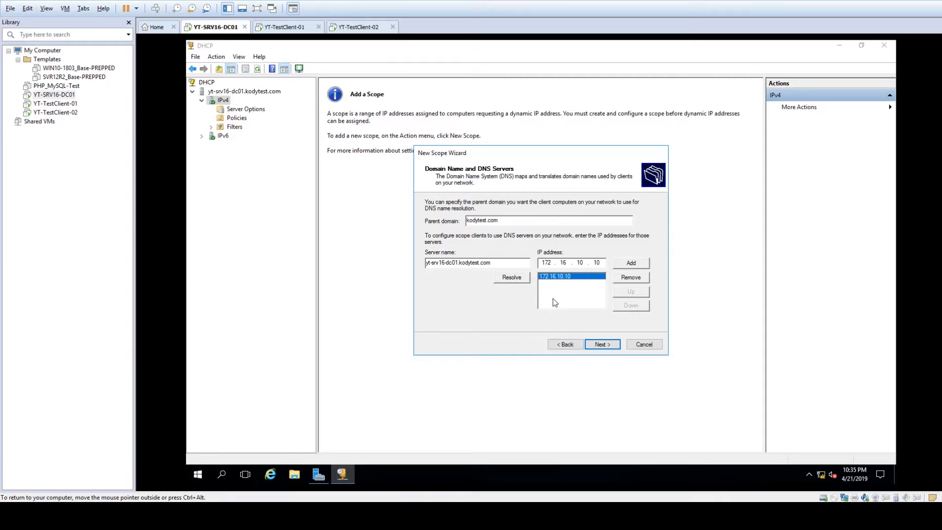
{"action": "double_click", "coordinate": [600, 263]}
{"action": "key", "text": "BackSpace"}
{"action": "key", "text": "BackSpace"}
{"action": "key", "text": "BackSpace"}
{"action": "key", "text": "BackSpace"}
{"action": "key", "text": "BackSpace"}
{"action": "key", "text": "BackSpace"}
{"action": "key", "text": "BackSpace"}
{"action": "key", "text": "BackSpace"}
{"action": "type", "text": "1.1.1."}
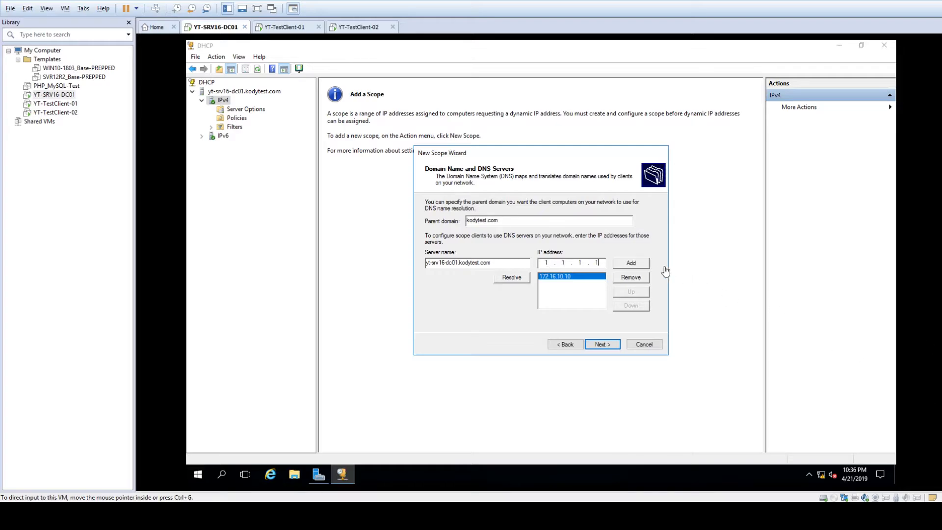
{"action": "left_click", "coordinate": [639, 266]}
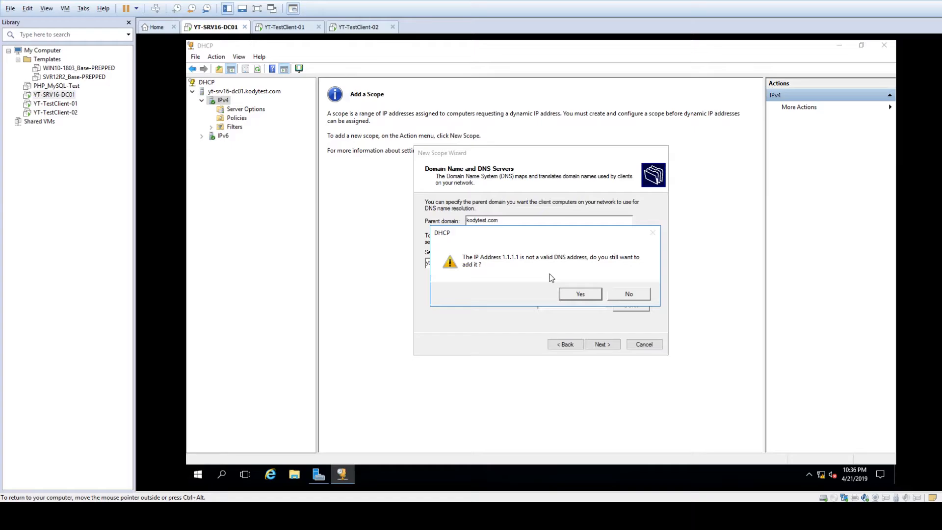
- Accept the 1.1.1.1 warning, check the DNS order (172.16.10.10 then 1.1.1.1), and continue
{"action": "left_click", "coordinate": [570, 295]}
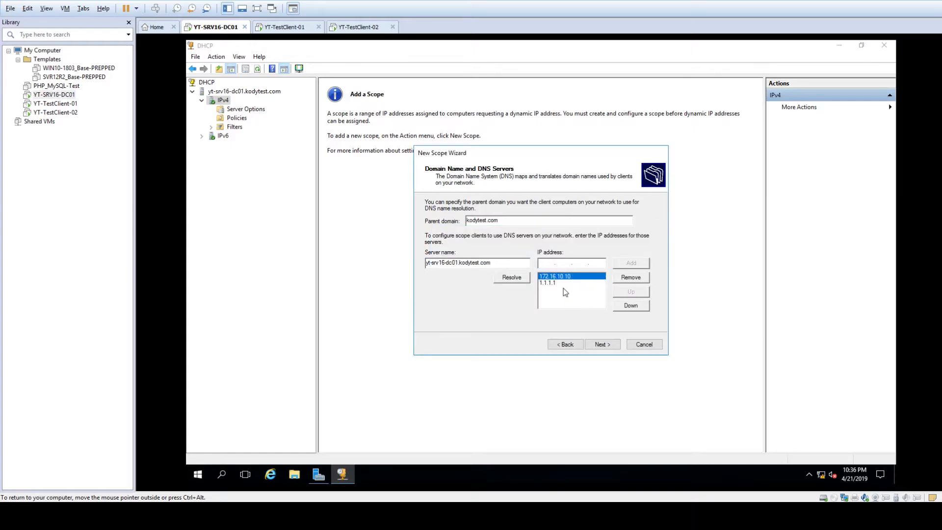
{"action": "left_click", "coordinate": [593, 283]}
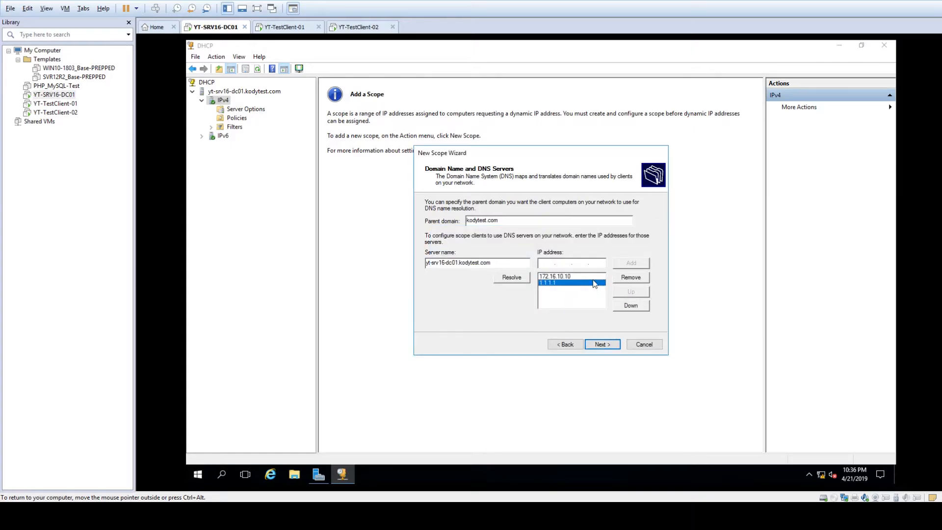
{"action": "left_click", "coordinate": [591, 277]}
{"action": "left_click", "coordinate": [582, 283]}
{"action": "left_click", "coordinate": [577, 276]}
{"action": "left_click", "coordinate": [573, 283]}
{"action": "left_click", "coordinate": [559, 276]}
{"action": "left_click", "coordinate": [552, 284]}
{"action": "left_click", "coordinate": [574, 277]}
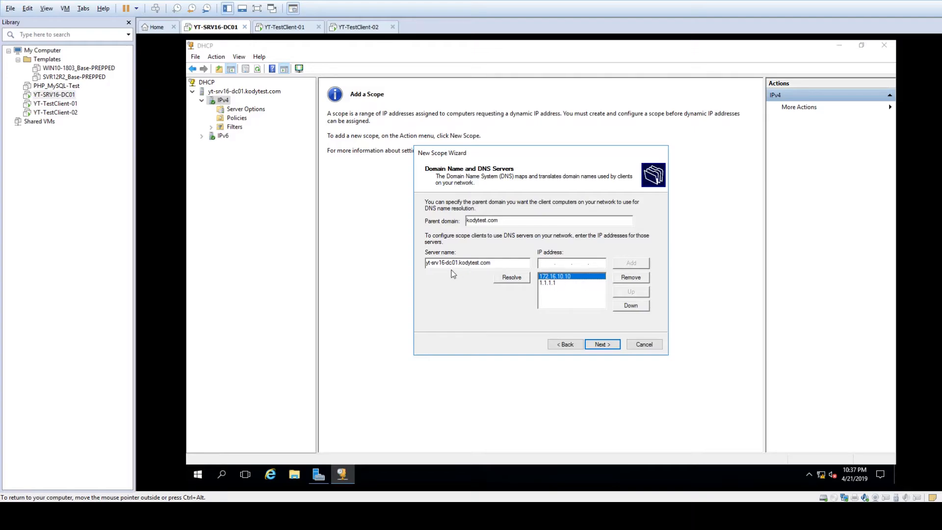
{"action": "left_click", "coordinate": [607, 344]}
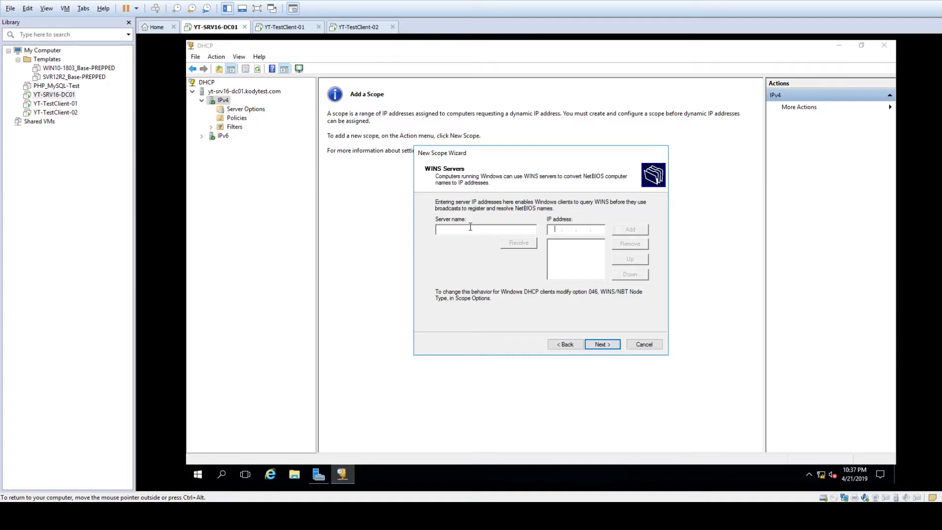
- Skip WINS servers, choose 'Yes, I want to activate this scope now', and finish the wizard
{"action": "left_click", "coordinate": [603, 344]}
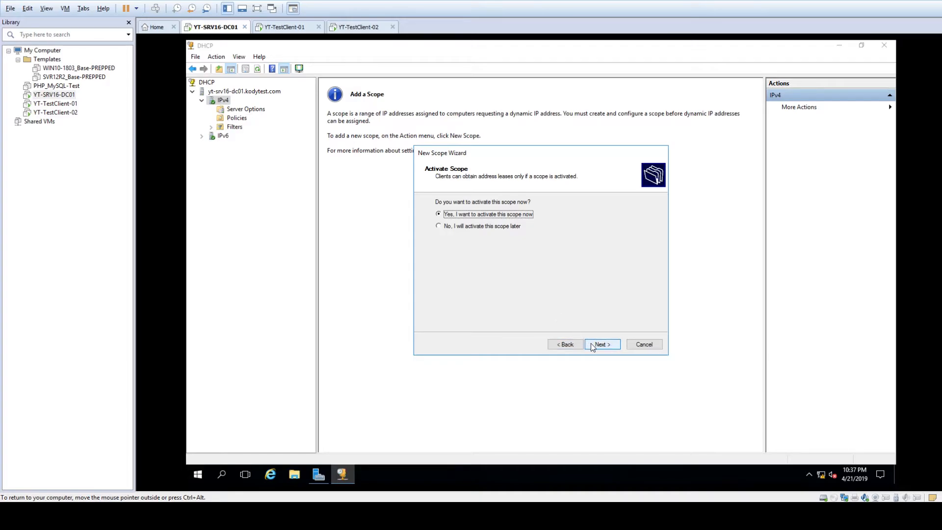
{"action": "left_click", "coordinate": [484, 226]}
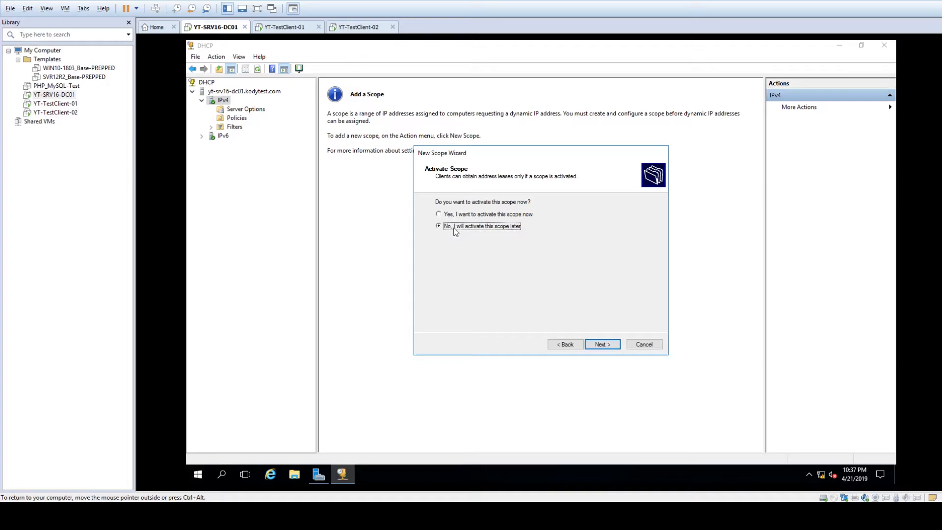
{"action": "left_click", "coordinate": [479, 216]}
{"action": "left_click", "coordinate": [603, 344]}
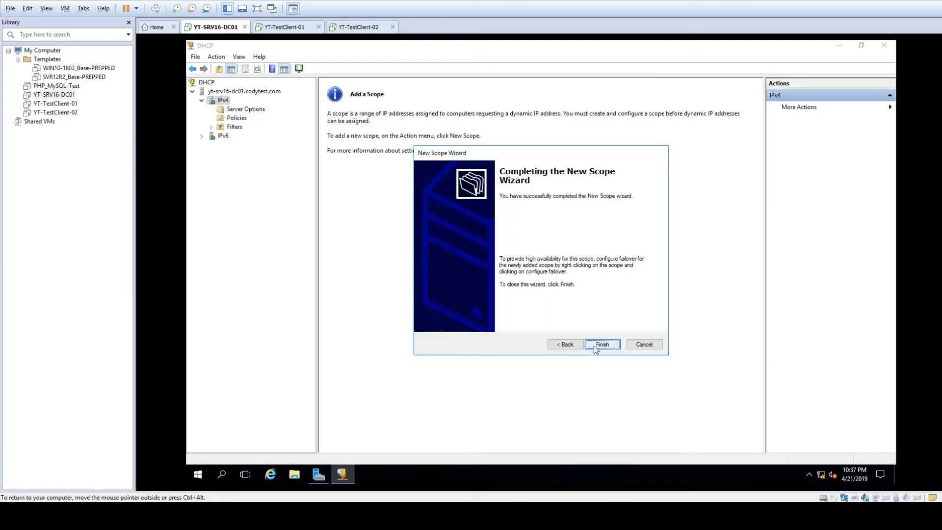
{"action": "left_click", "coordinate": [593, 346]}
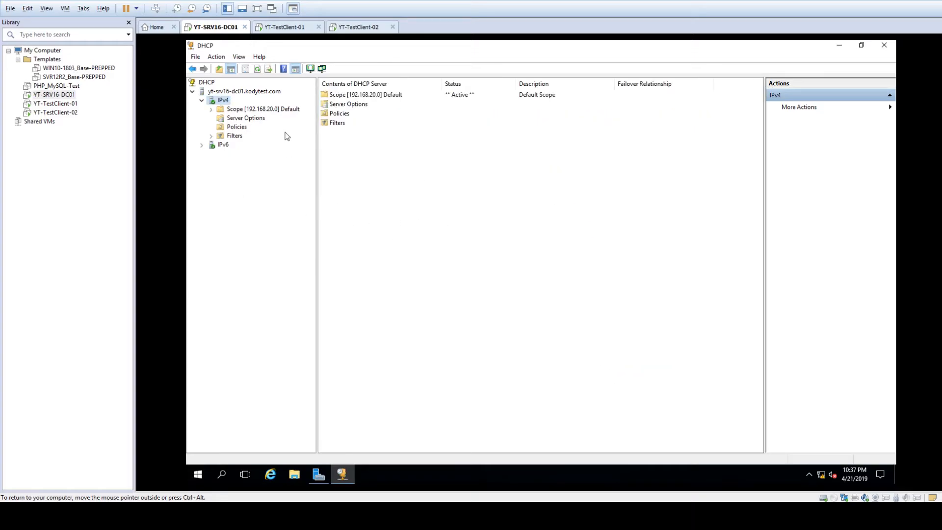
- Expand Scope [192.168.20.0], inspect the 192.168.20.20 pool and 192.168.20.50 exclusion ranges, then view Address Leases
{"action": "double_click", "coordinate": [282, 109]}
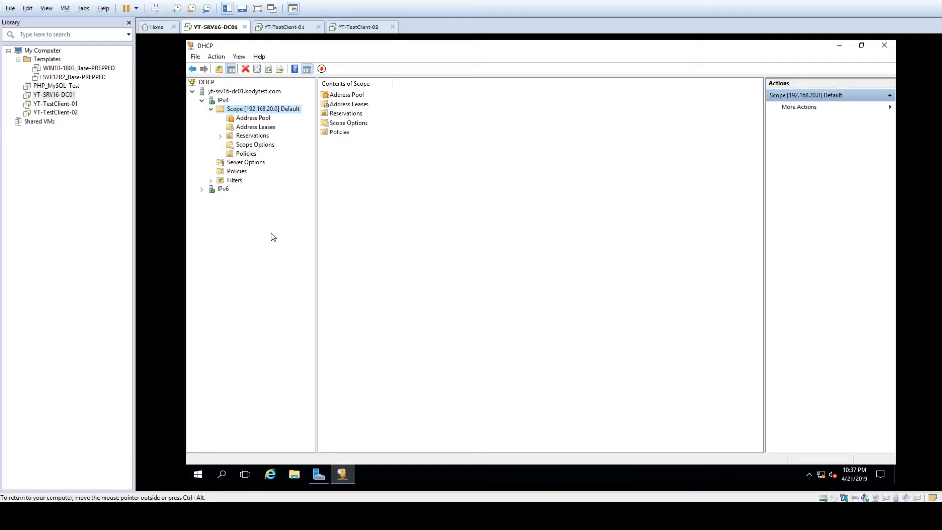
{"action": "left_click", "coordinate": [271, 129]}
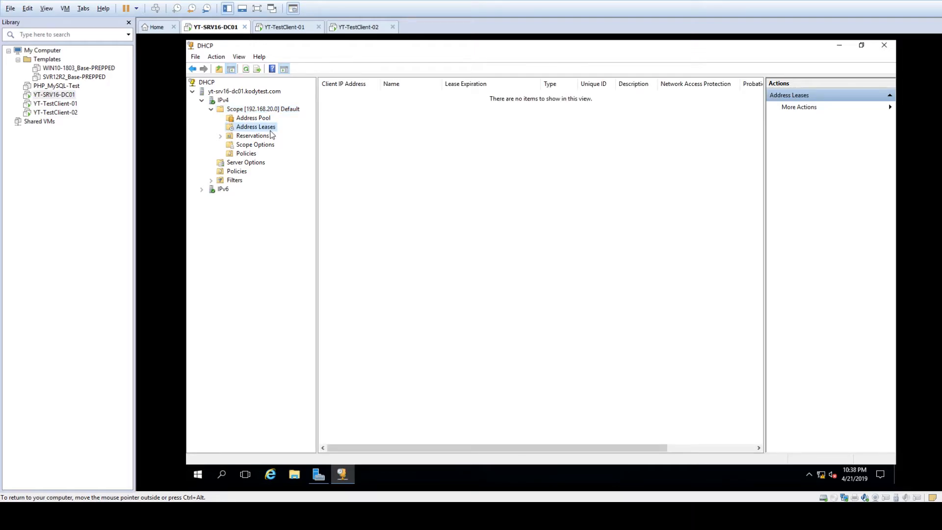
{"action": "left_click", "coordinate": [258, 118]}
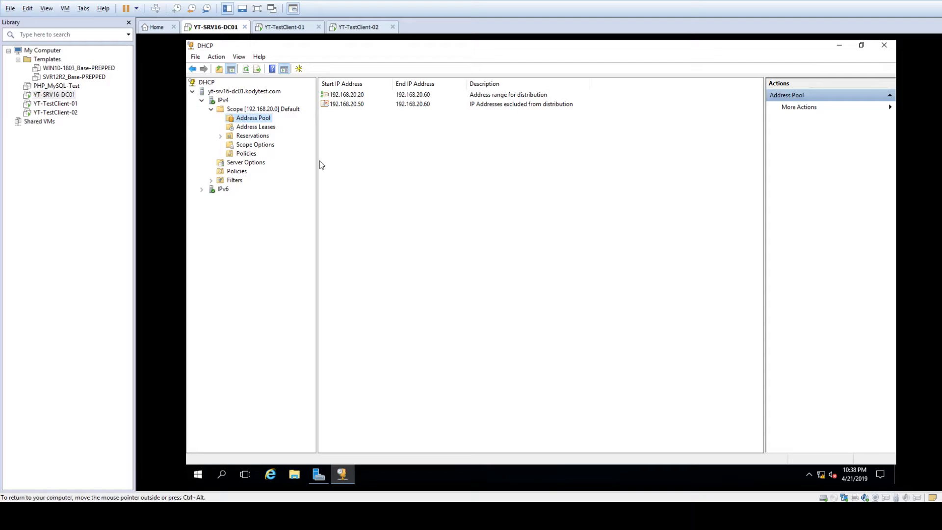
{"action": "left_click", "coordinate": [351, 95]}
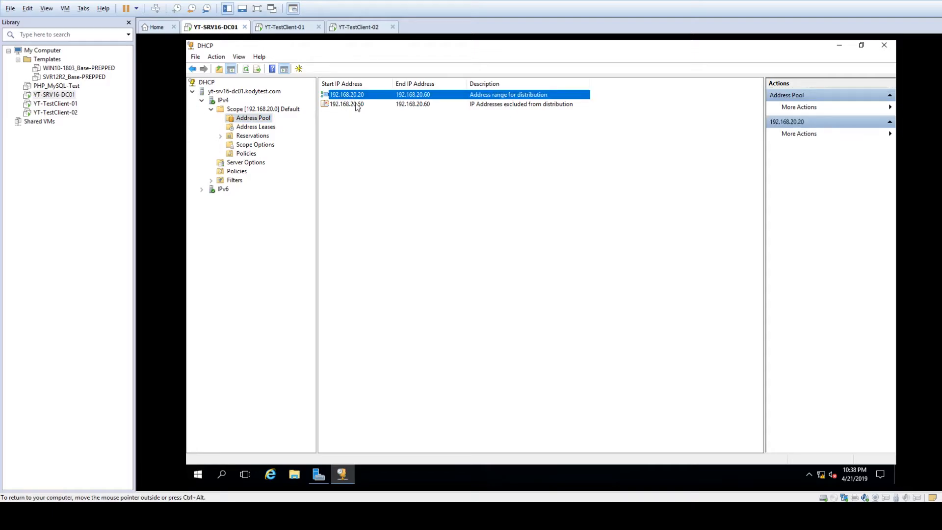
{"action": "left_click", "coordinate": [364, 130]}
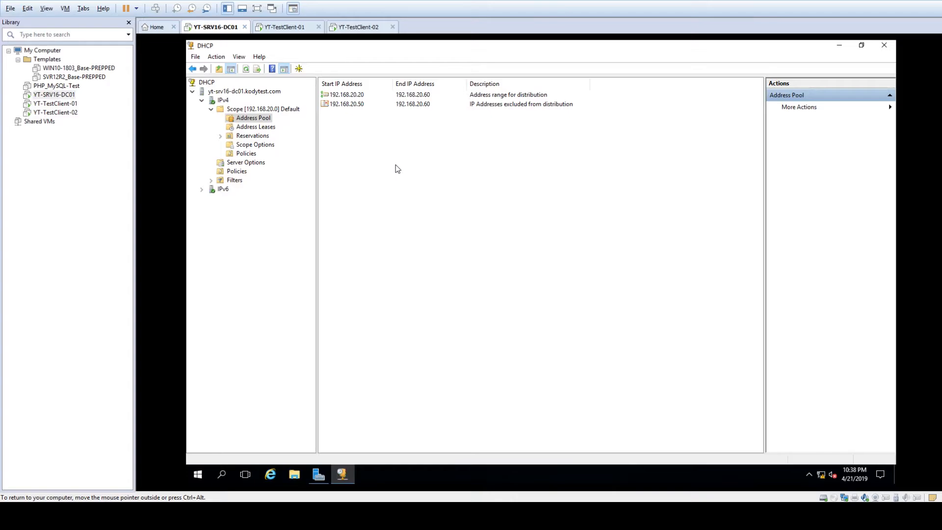
{"action": "left_click", "coordinate": [359, 95]}
{"action": "left_click", "coordinate": [357, 104]}
{"action": "left_click", "coordinate": [362, 137]}
{"action": "left_click", "coordinate": [256, 129]}
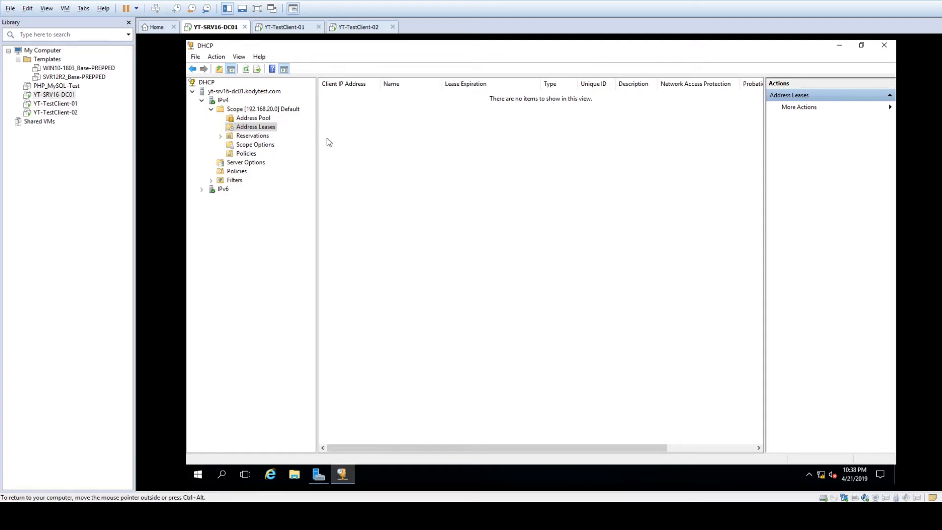
{"action": "left_click", "coordinate": [250, 136]}
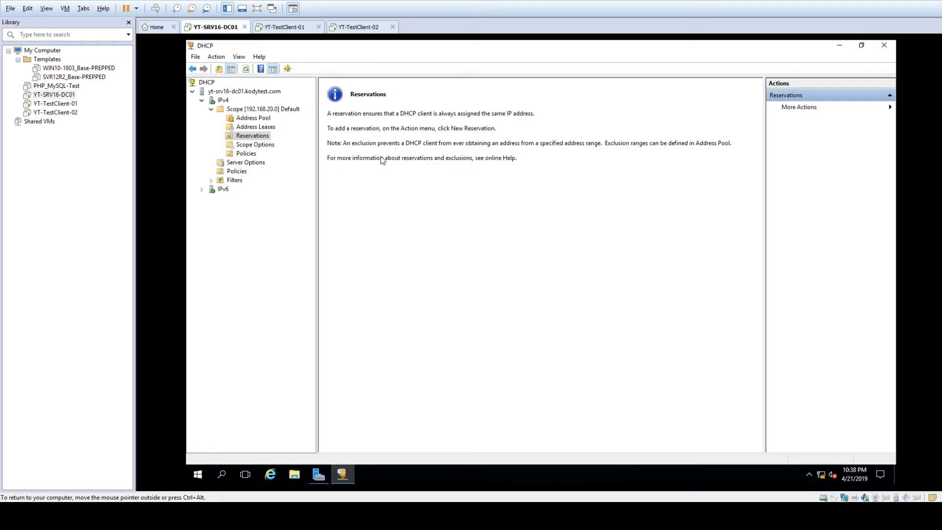
{"action": "right_click", "coordinate": [271, 138]}
{"action": "left_click", "coordinate": [296, 144]}
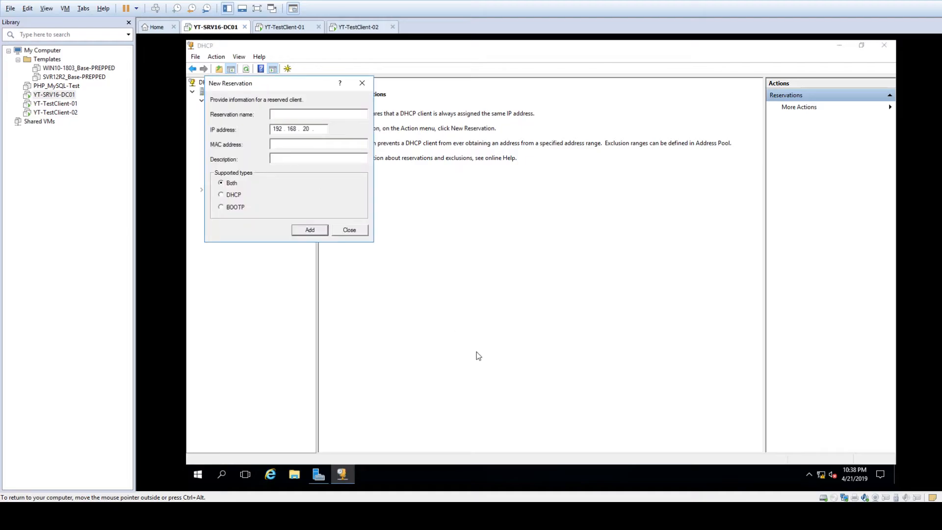
{"action": "left_click", "coordinate": [350, 231]}
{"action": "key", "text": "Up"}
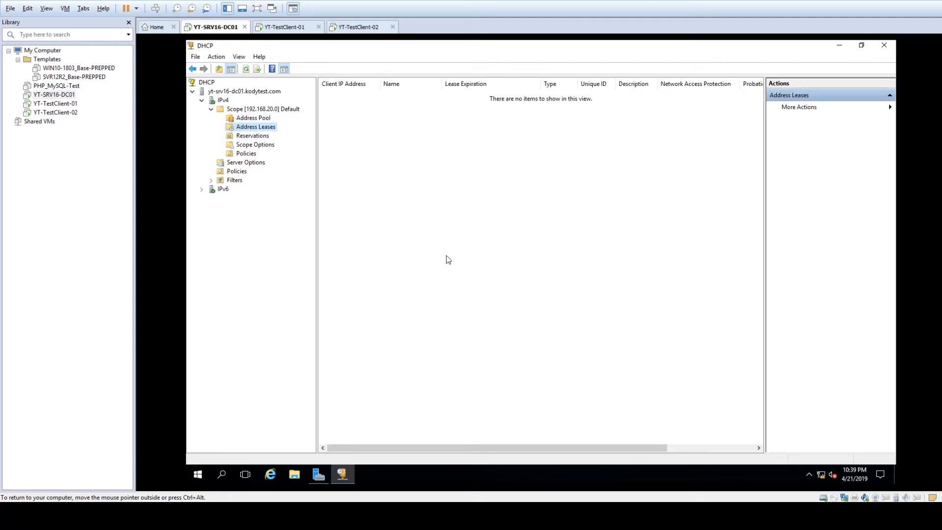
{"action": "left_click", "coordinate": [255, 145]}
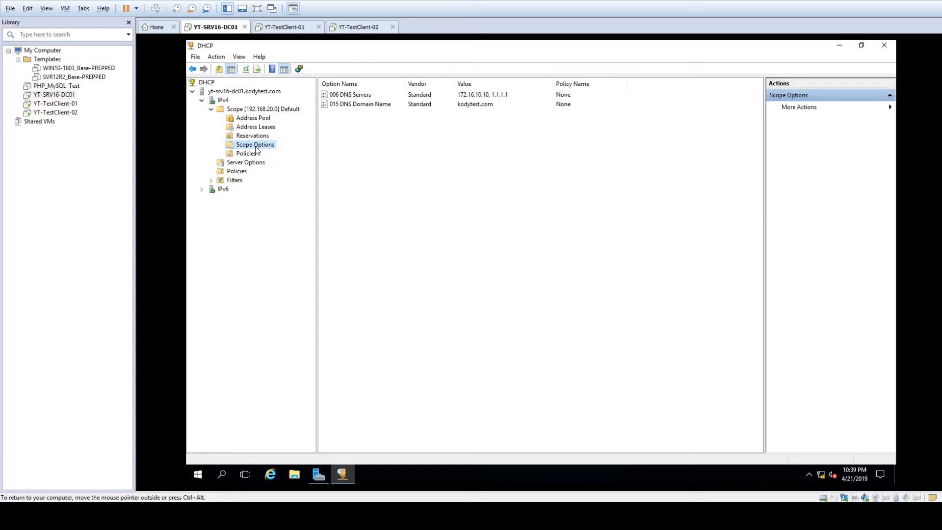
{"action": "left_click", "coordinate": [368, 104]}
{"action": "left_click", "coordinate": [541, 135]}
{"action": "left_click", "coordinate": [472, 105]}
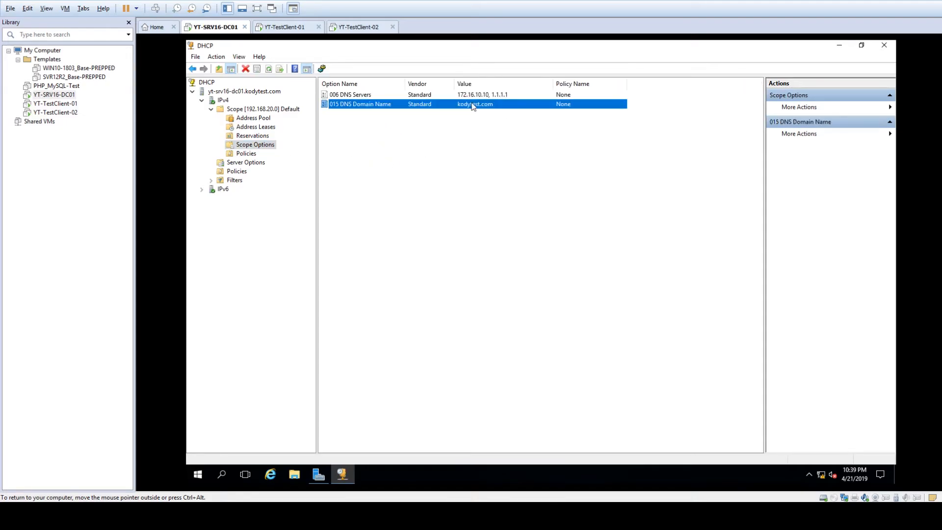
{"action": "left_click", "coordinate": [471, 96]}
{"action": "left_click", "coordinate": [362, 205]}
{"action": "left_click", "coordinate": [249, 154]}
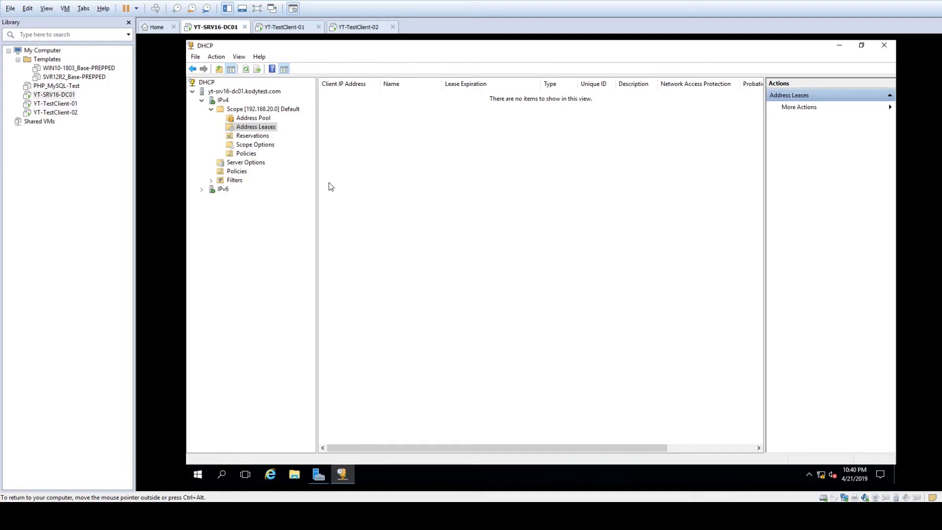
- Sign in to YT-TestClient-01 with the account password
{"action": "left_click", "coordinate": [277, 29]}
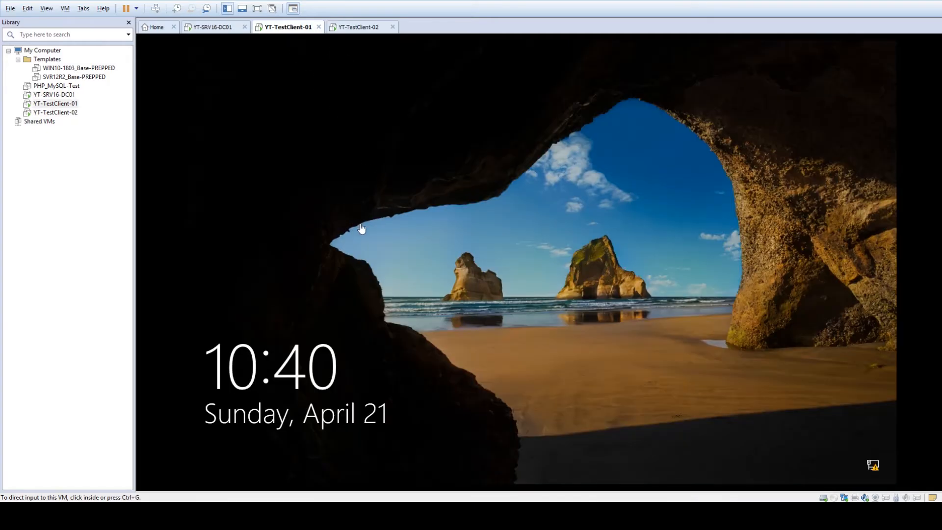
{"action": "left_click", "coordinate": [510, 388]}
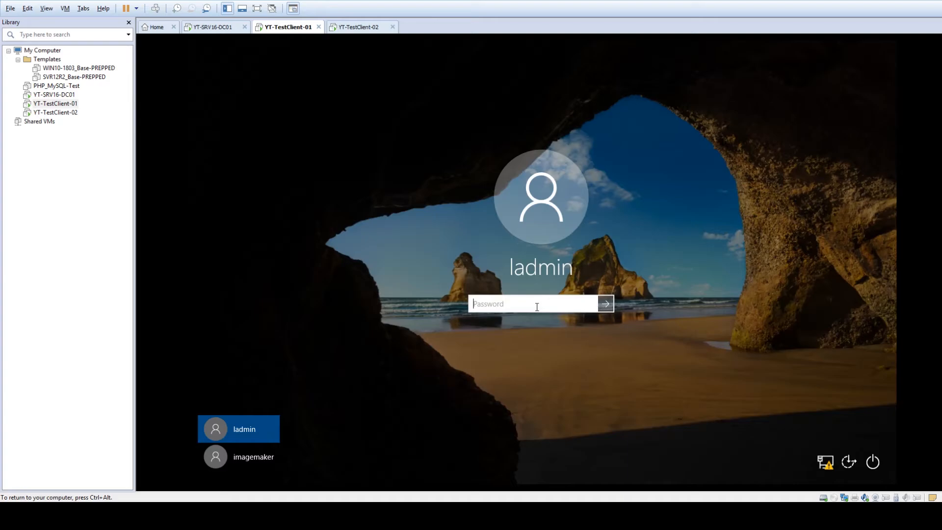
{"action": "type", "text": "P@ssw0rd"}
{"action": "key", "text": "Return"}
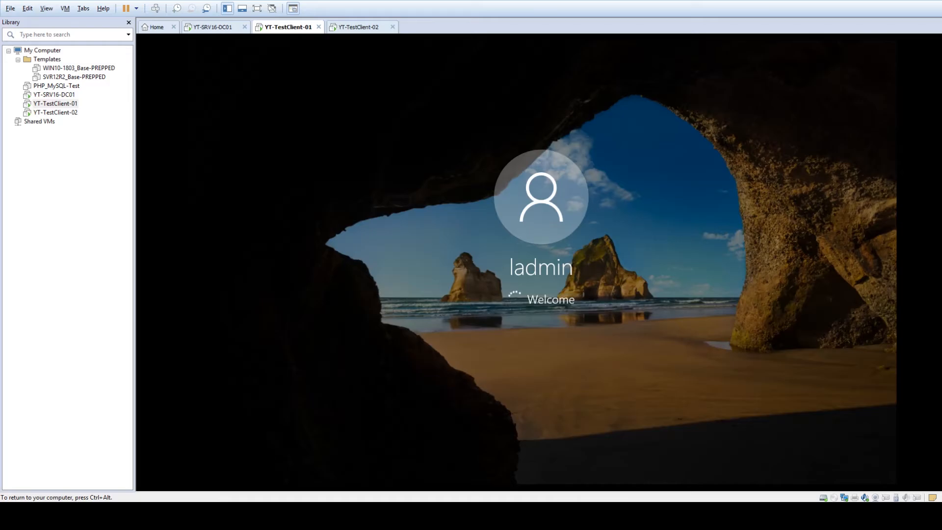
{"action": "key", "text": "ctrl+alt"}
- Sign in to YT-TestClient-02 with the account password
{"action": "left_click", "coordinate": [374, 28]}
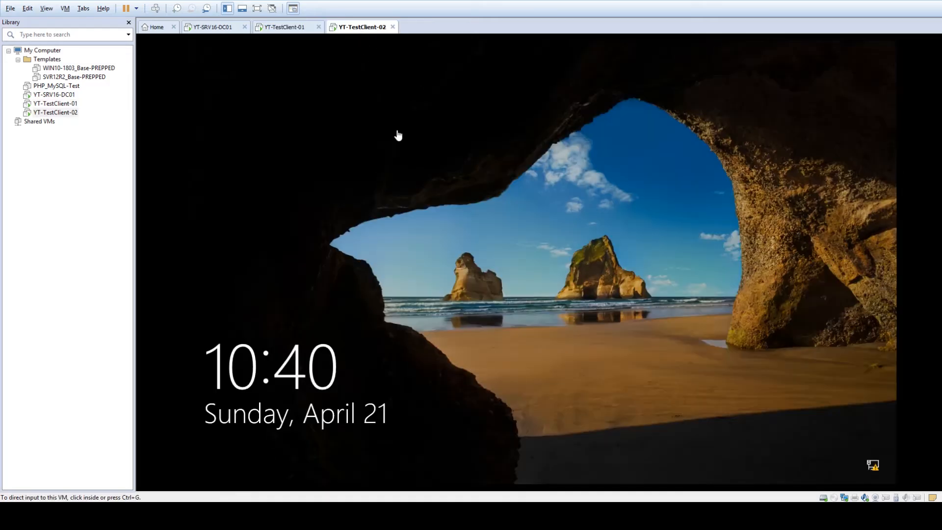
{"action": "left_click", "coordinate": [528, 242]}
{"action": "type", "text": "••••••••"}
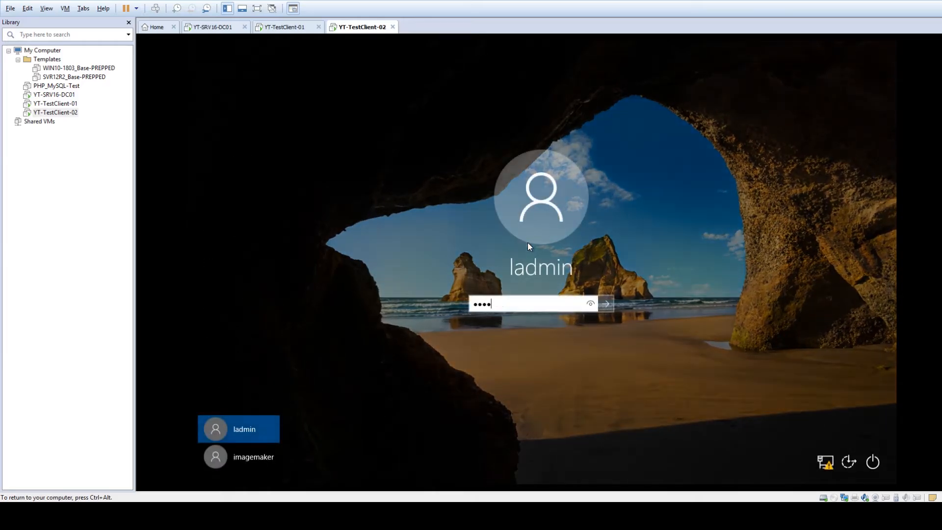
{"action": "key", "text": "Return"}
{"action": "key", "text": "ctrl+alt"}
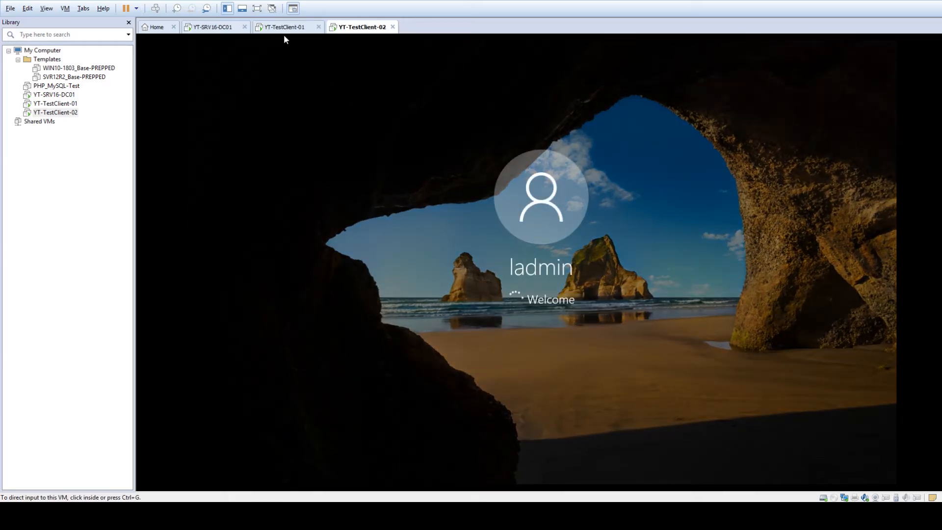
- Return to the YT-TestClient-01 Windows desktop
{"action": "left_click", "coordinate": [285, 27]}
{"action": "left_click", "coordinate": [582, 326]}
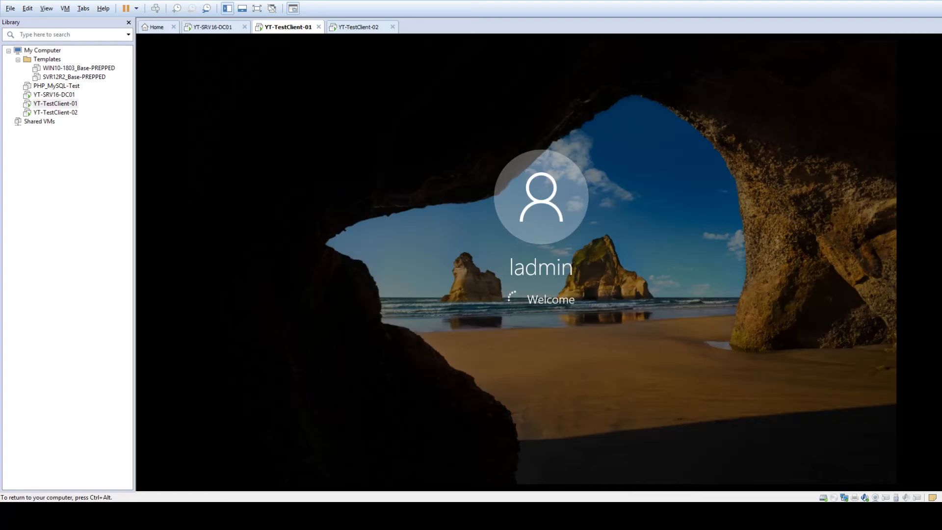
{"action": "key", "text": "ctrl+alt"}
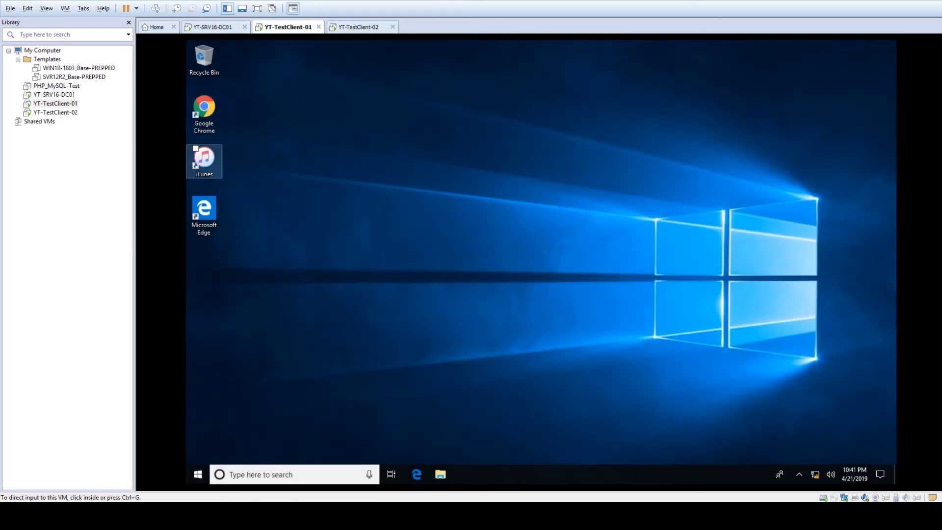
- Check TestClient-01's network connection status from the taskbar
{"action": "left_click", "coordinate": [533, 117]}
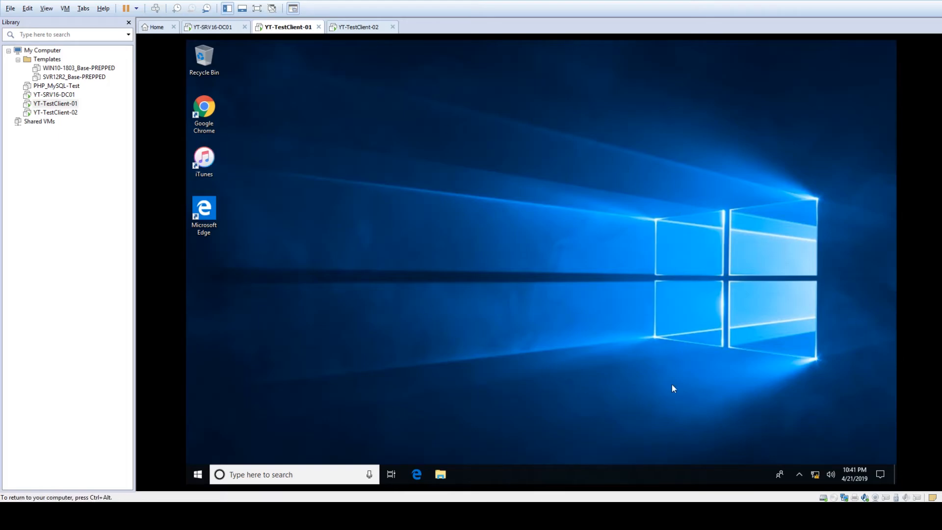
{"action": "left_click", "coordinate": [815, 475]}
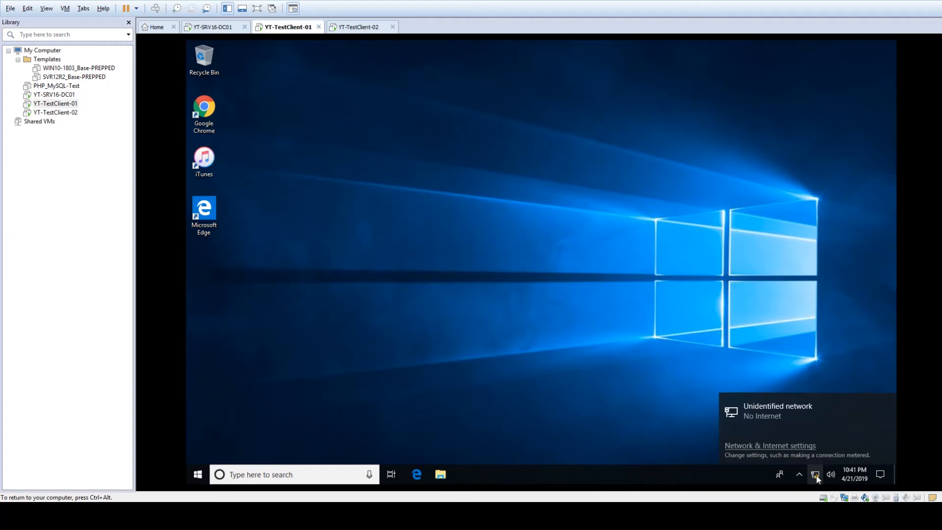
{"action": "left_click", "coordinate": [411, 358]}
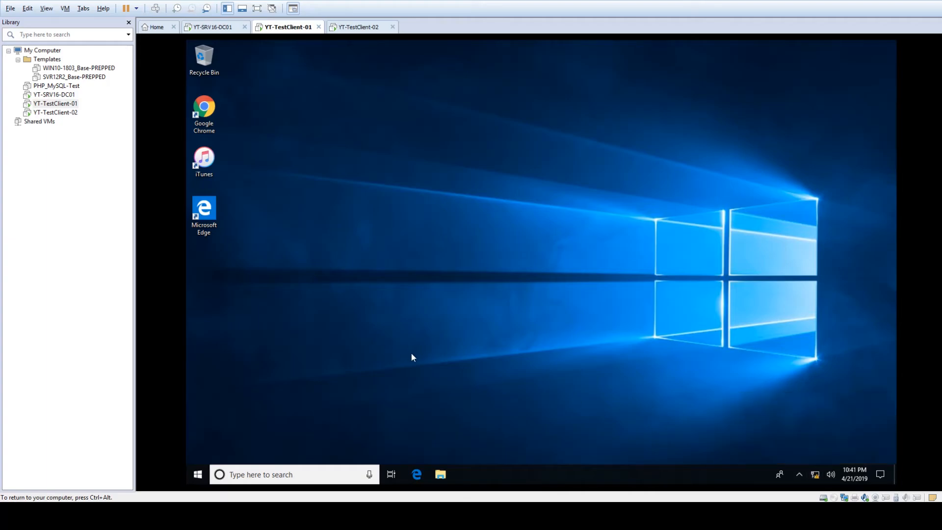
- Launch Control Panel with 'control' and go to Network and Internet > Network and Sharing Center
{"action": "key", "text": "super+r"}
{"action": "type", "text": "ont"}
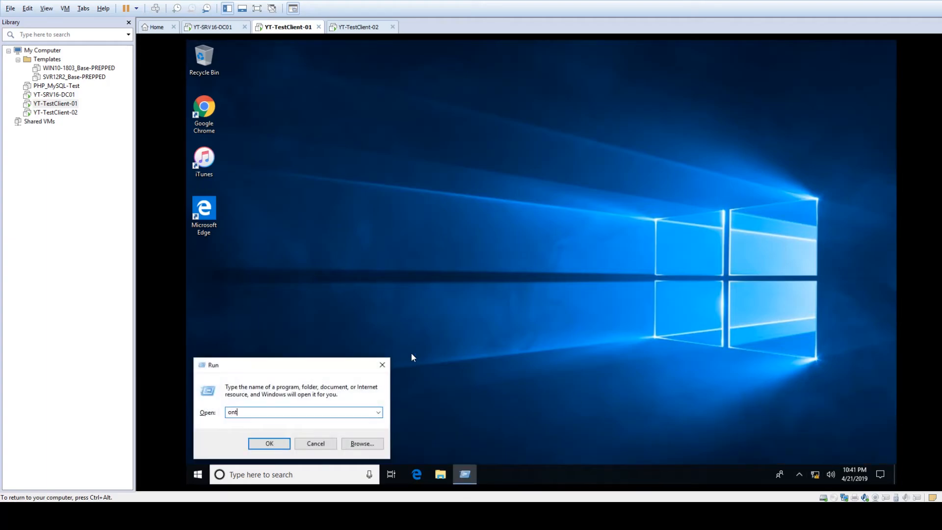
{"action": "key", "text": "BackSpace"}
{"action": "key", "text": "BackSpace"}
{"action": "key", "text": "BackSpace"}
{"action": "type", "text": "control"}
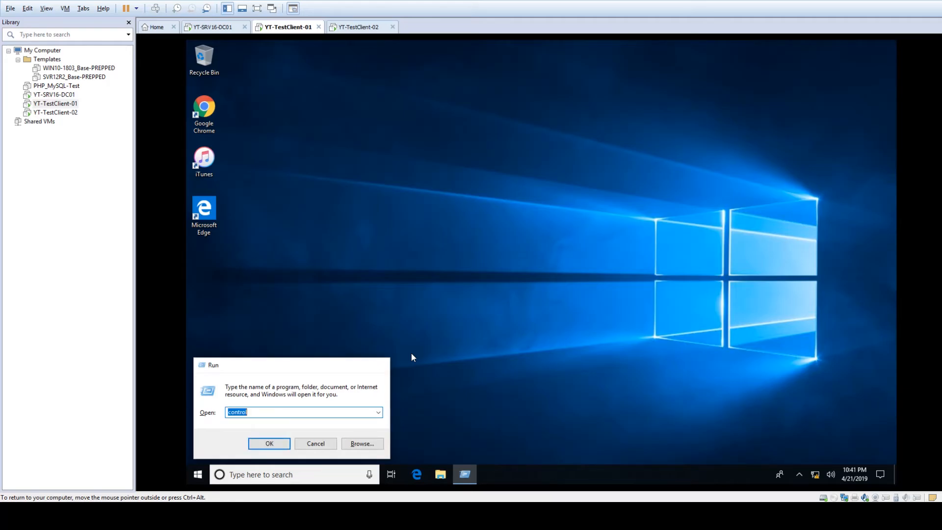
{"action": "key", "text": "Return"}
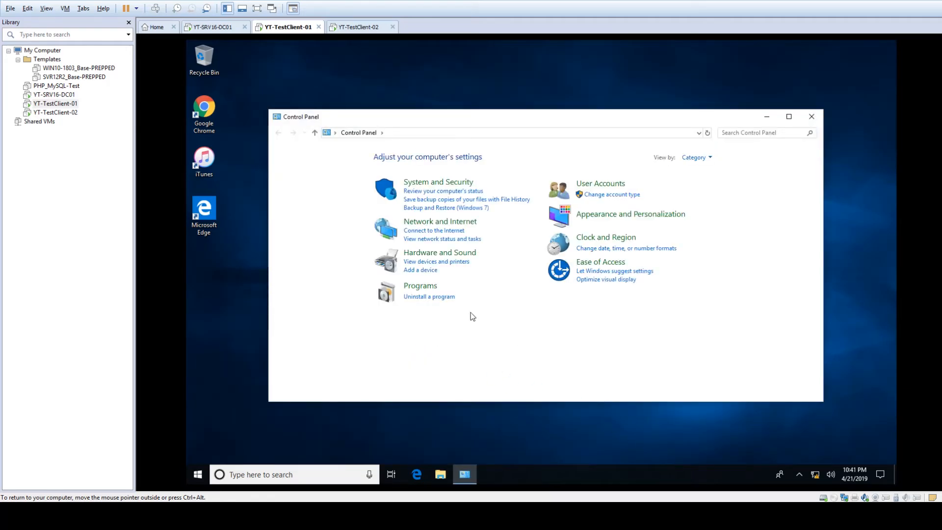
{"action": "left_click", "coordinate": [440, 222]}
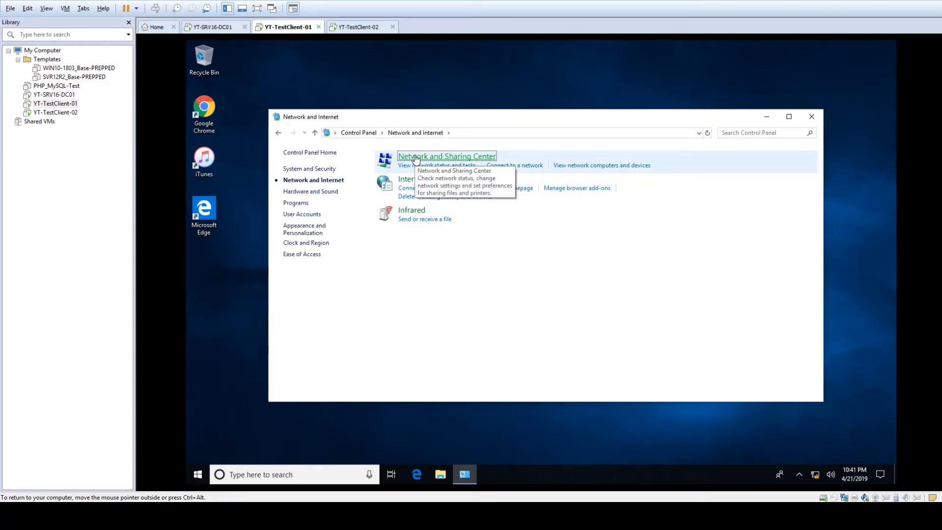
{"action": "left_click", "coordinate": [415, 158]}
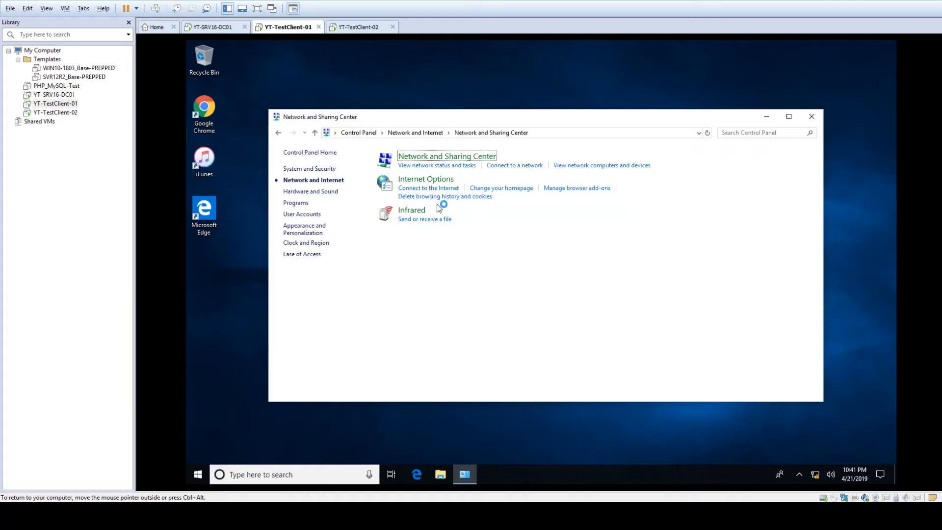
{"action": "left_click", "coordinate": [331, 171]}
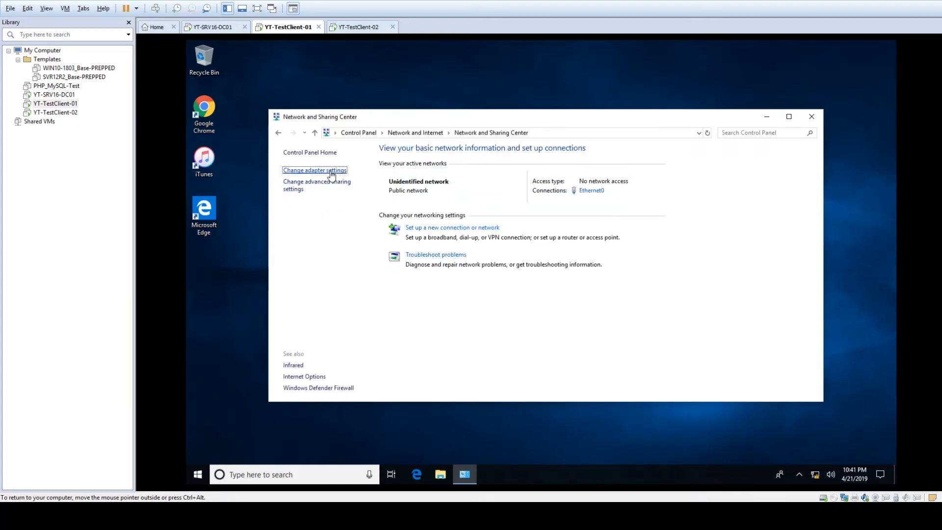
- View Ethernet0's connection details, showing the 169.254.70.131 autoconfiguration address and subnet mask
{"action": "double_click", "coordinate": [319, 189]}
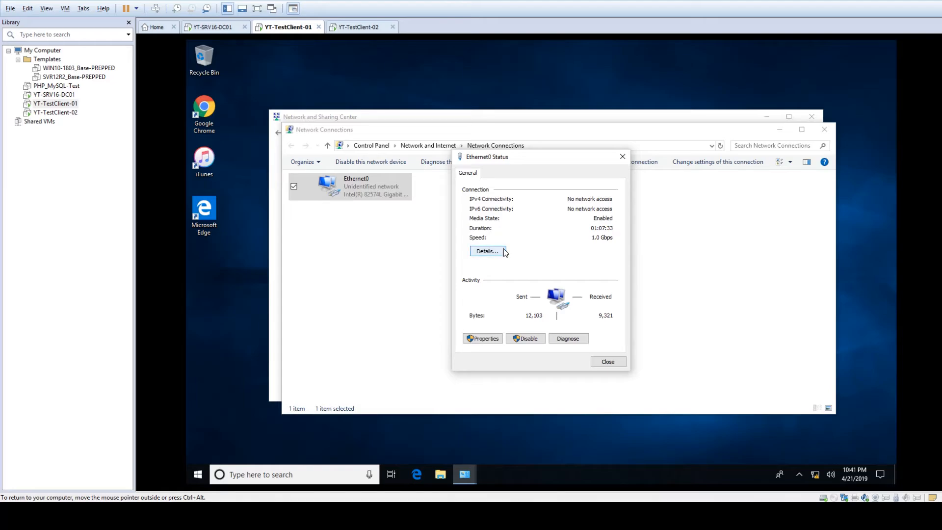
{"action": "left_click", "coordinate": [487, 251]}
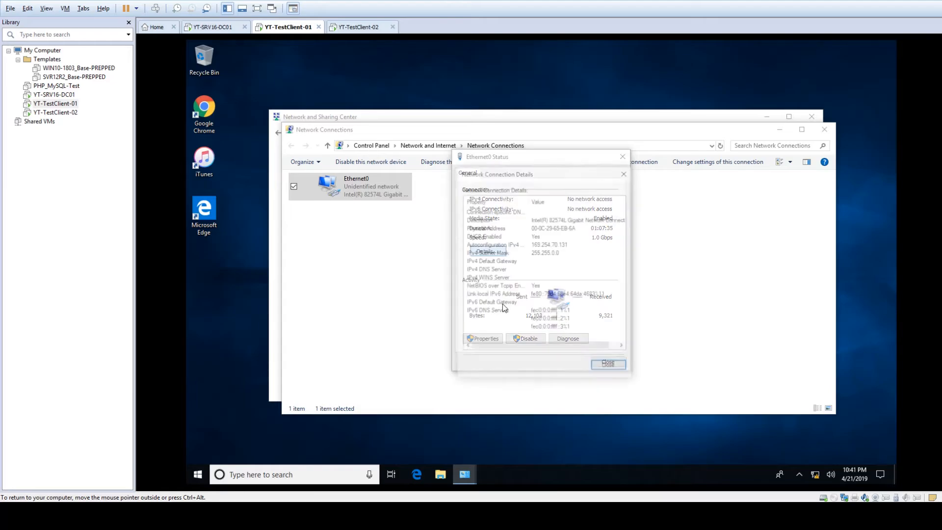
{"action": "left_click", "coordinate": [537, 246]}
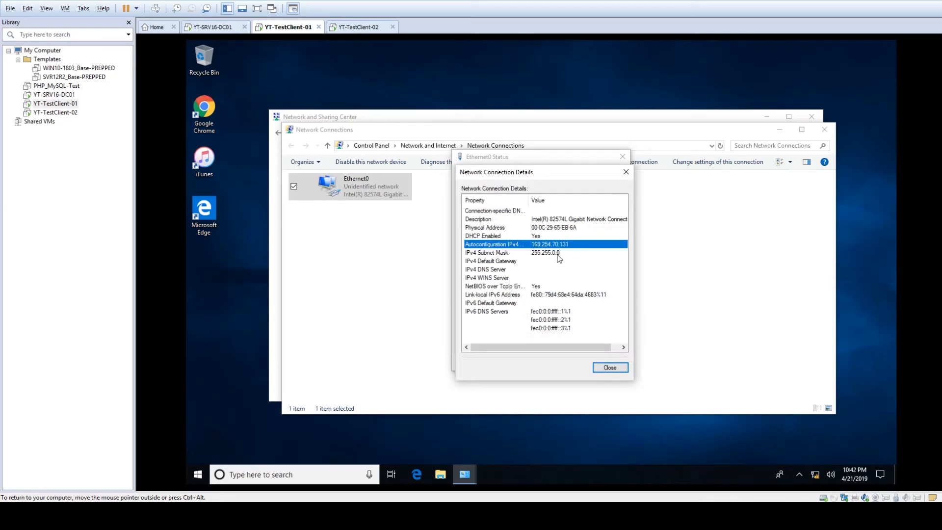
{"action": "left_click", "coordinate": [558, 253]}
{"action": "left_click", "coordinate": [555, 246]}
{"action": "left_click", "coordinate": [610, 368]}
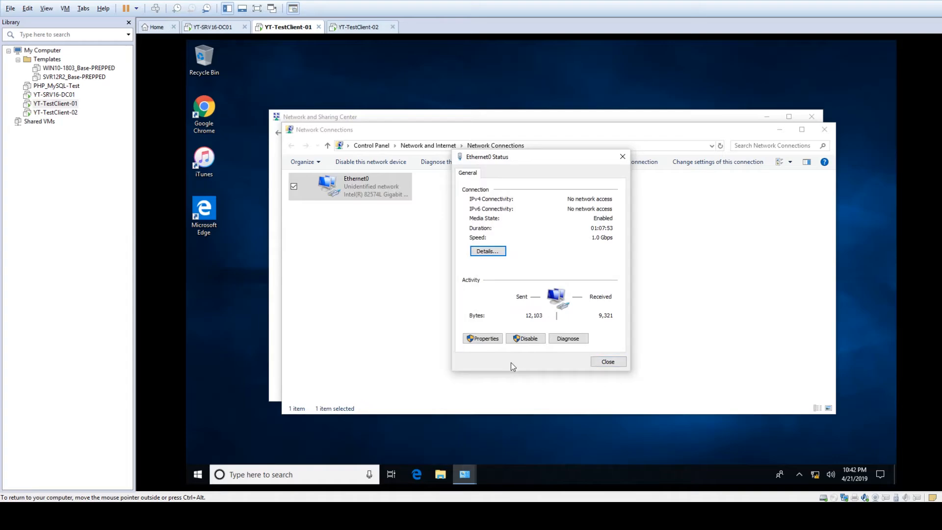
- Check Ethernet0's IPv4 properties obtain an address automatically, then close all dialogs unchanged
{"action": "left_click", "coordinate": [492, 340]}
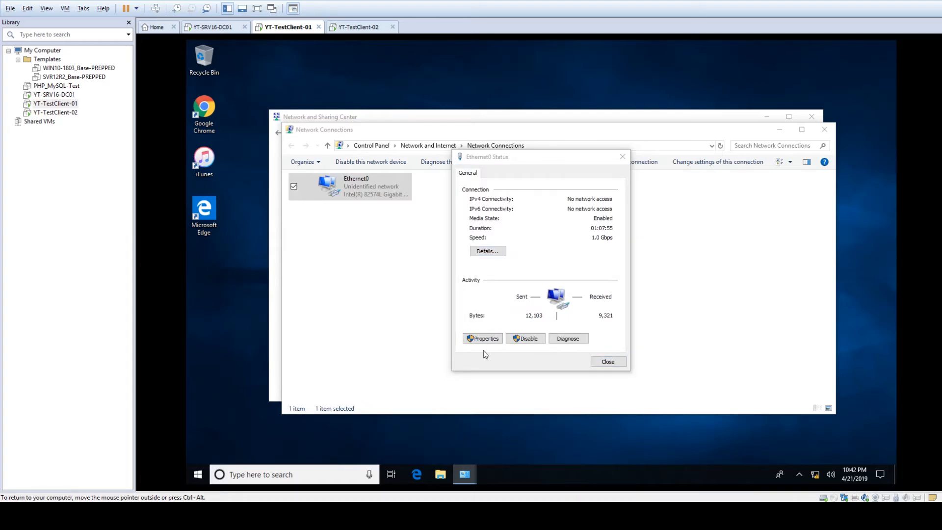
{"action": "double_click", "coordinate": [522, 268]}
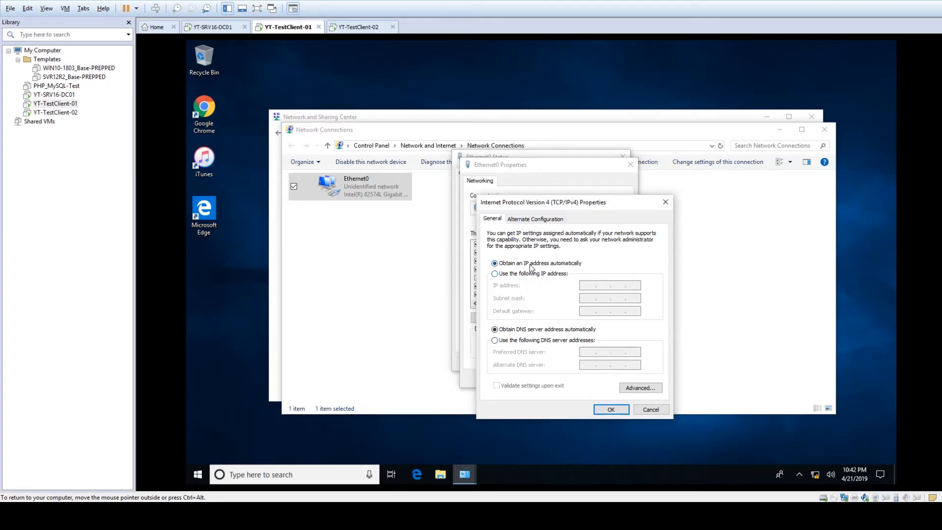
{"action": "left_click", "coordinate": [650, 409]}
{"action": "left_click", "coordinate": [616, 378]}
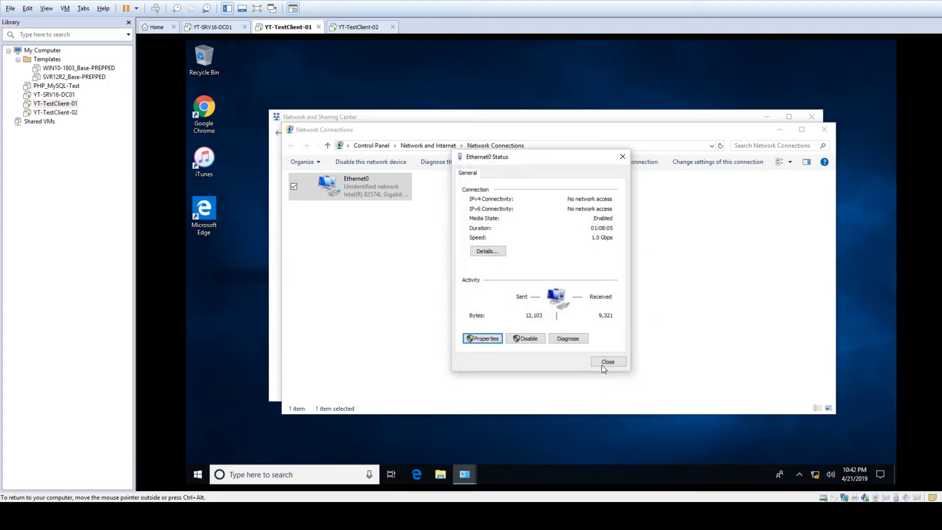
{"action": "left_click", "coordinate": [602, 364]}
{"action": "left_click", "coordinate": [651, 318]}
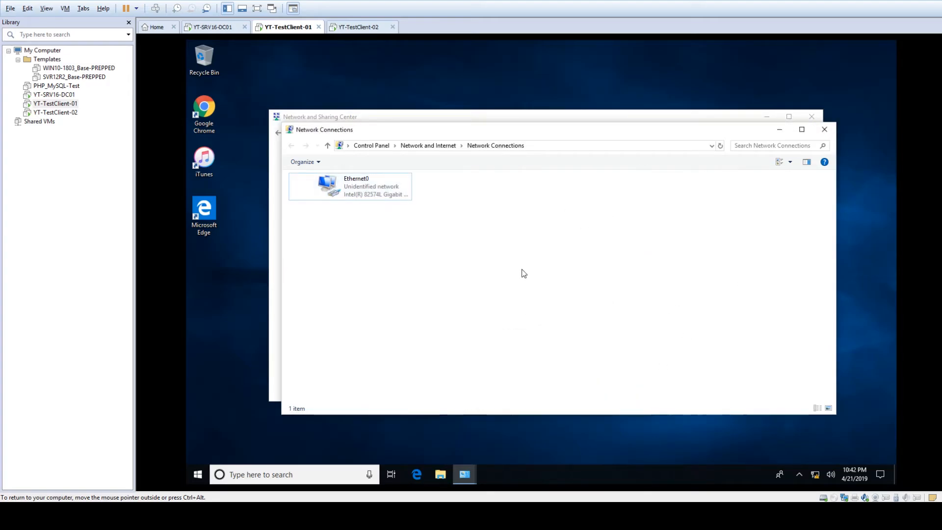
- Open Command Prompt via Run 'cmd' and enter 'ipconfing /renew' without running it
{"action": "left_click", "coordinate": [220, 413]}
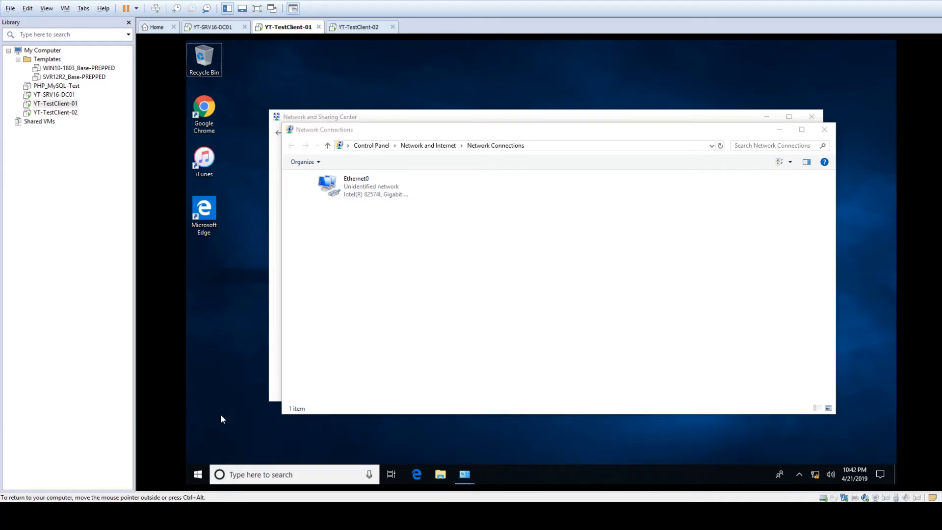
{"action": "key", "text": "super+r"}
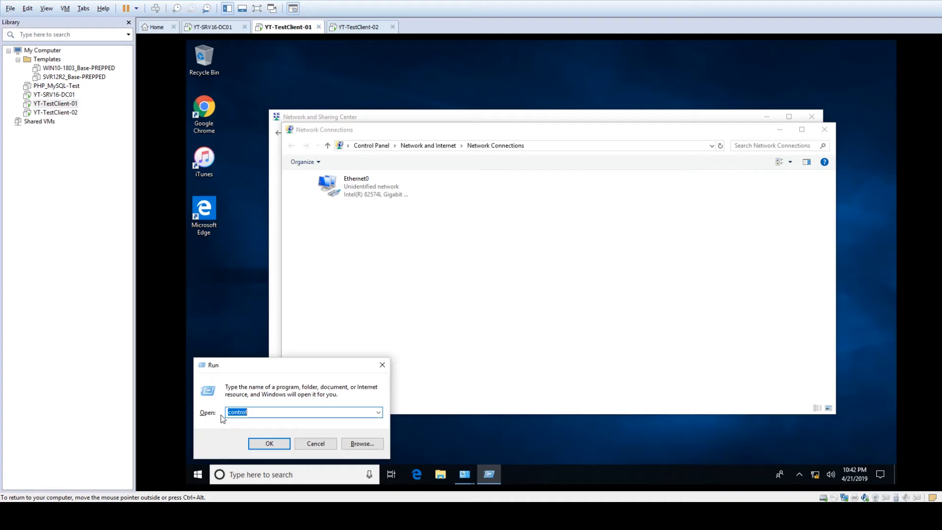
{"action": "type", "text": "cmd"}
{"action": "key", "text": "Return"}
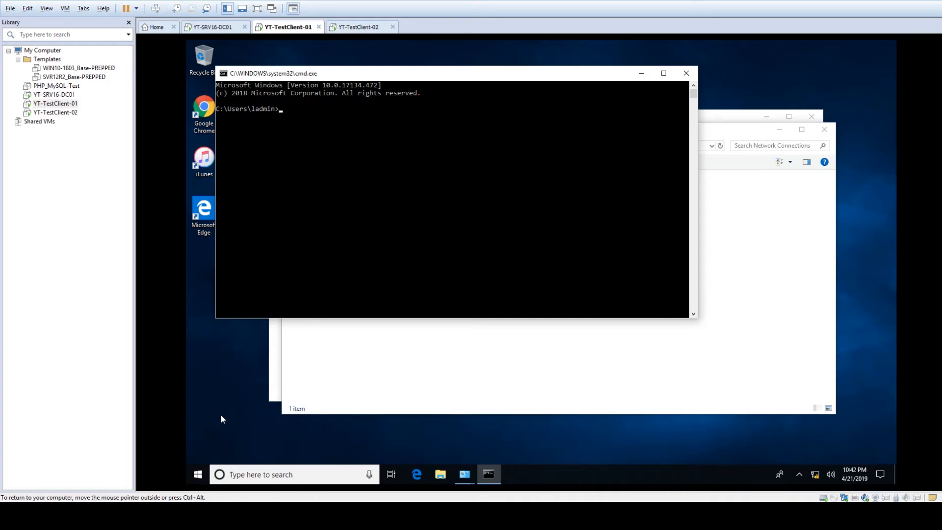
{"action": "type", "text": "ipconfing /renew"}
- Run the misspelled command, then recall it, fix it to 'ipconfig /renew' and run it
{"action": "key", "text": "Return"}
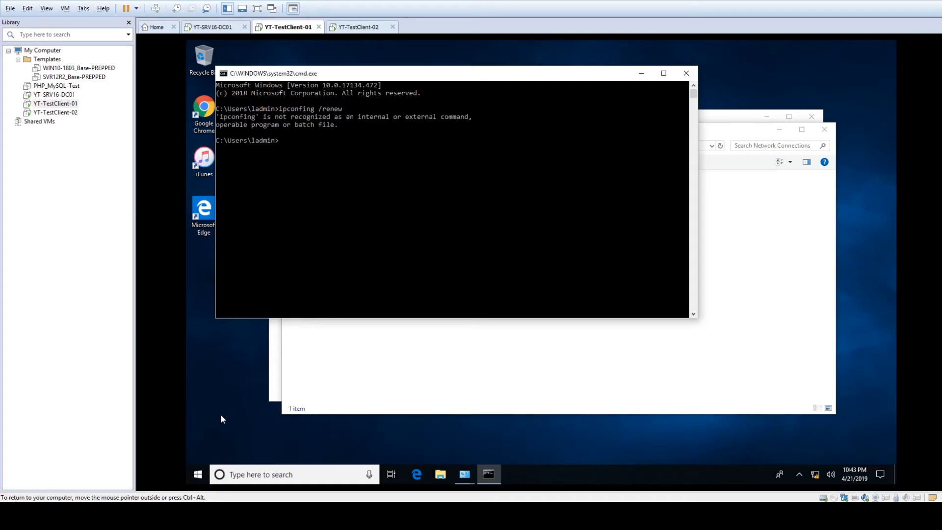
{"action": "key", "text": "Up"}
{"action": "key", "text": "Right"}
{"action": "key", "text": "Right"}
{"action": "key", "text": "Delete"}
{"action": "key", "text": "Return"}
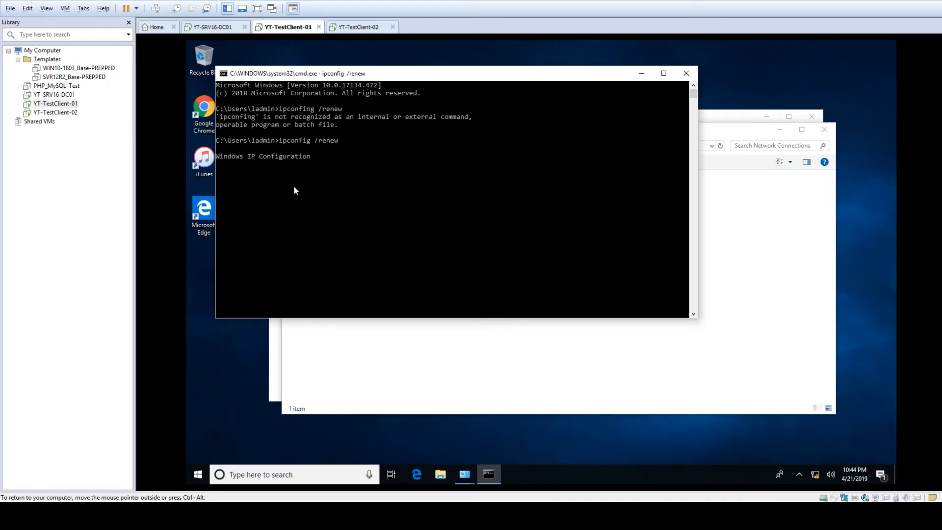
- On YT-SRV16-DC01, open the server's Ethernet0 status through Control Panel's Network Connections
{"action": "left_click", "coordinate": [212, 27]}
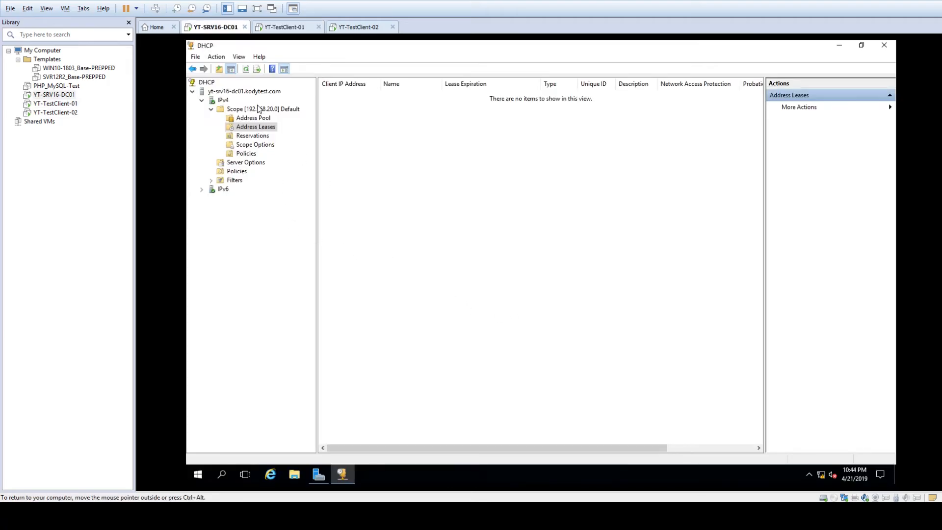
{"action": "right_click", "coordinate": [198, 474]}
{"action": "left_click", "coordinate": [274, 373]}
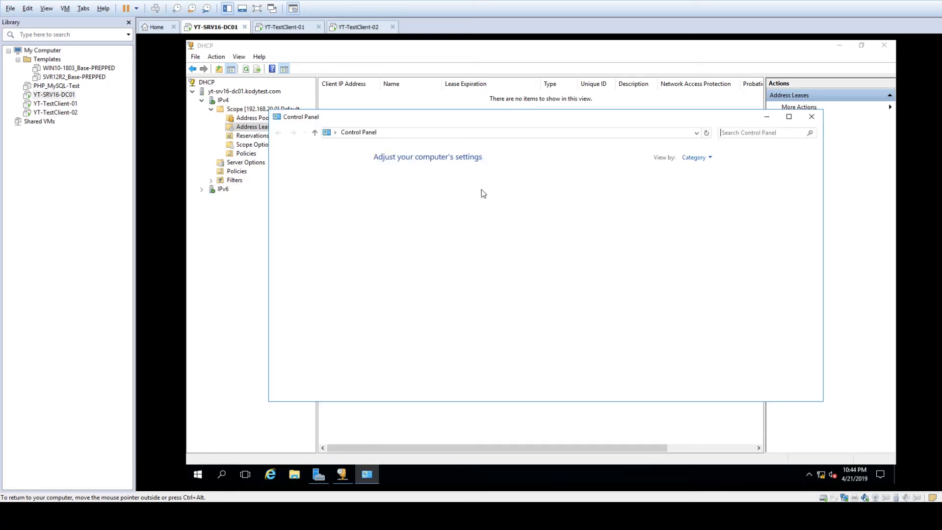
{"action": "left_click", "coordinate": [421, 214]}
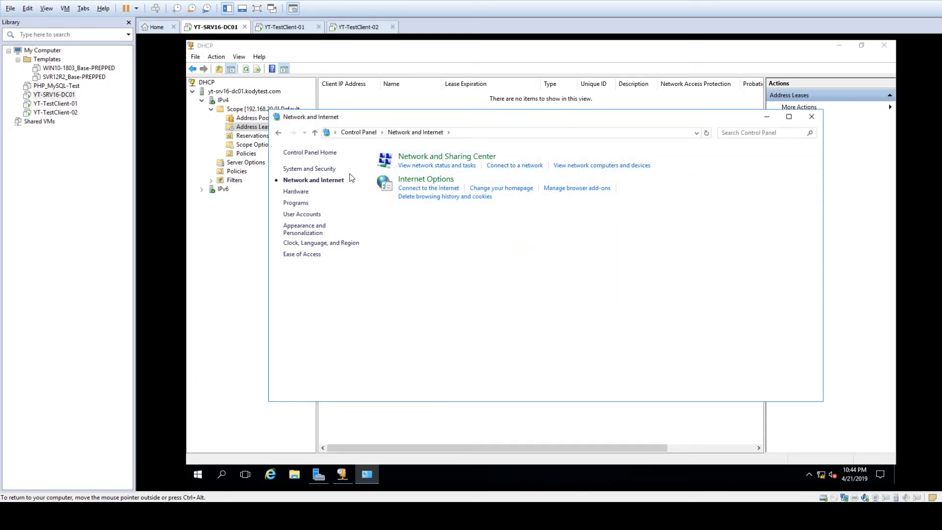
{"action": "left_click", "coordinate": [441, 157]}
{"action": "left_click", "coordinate": [314, 169]}
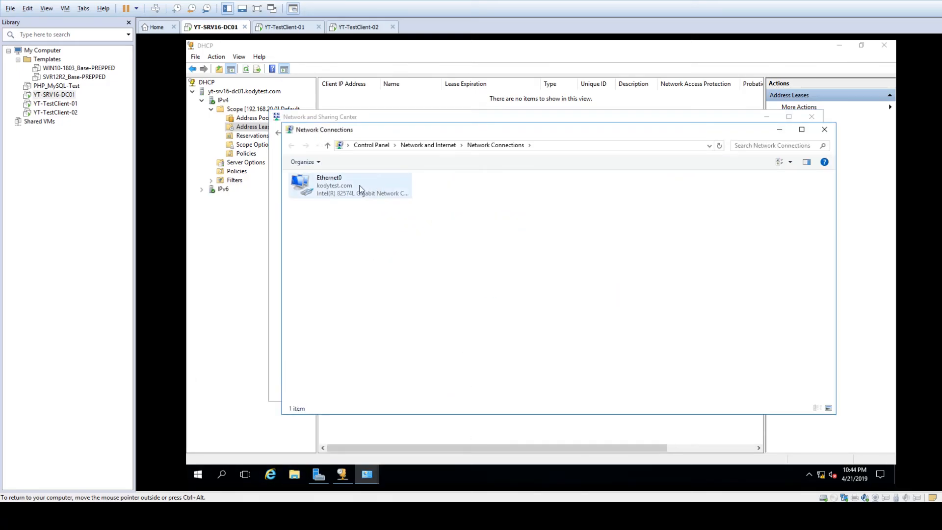
{"action": "double_click", "coordinate": [359, 185]}
{"action": "left_click", "coordinate": [824, 129]}
{"action": "left_click", "coordinate": [812, 116]}
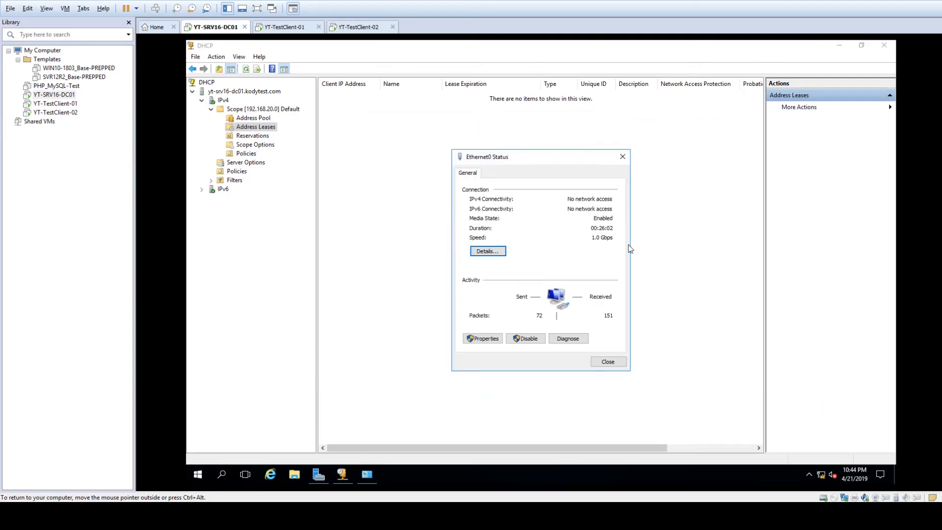
- Arrange Ethernet0 status beside the DHCP console, select Scope [192.168.20.0], and show connection details
{"action": "left_click_drag", "start_coordinate": [516, 156], "coordinate": [654, 133]}
{"action": "left_click", "coordinate": [861, 46]}
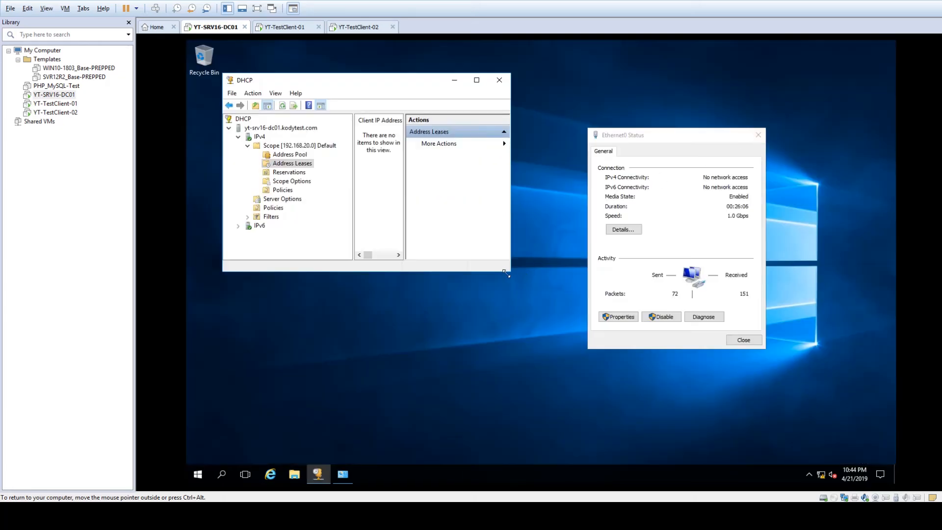
{"action": "left_click", "coordinate": [511, 273]}
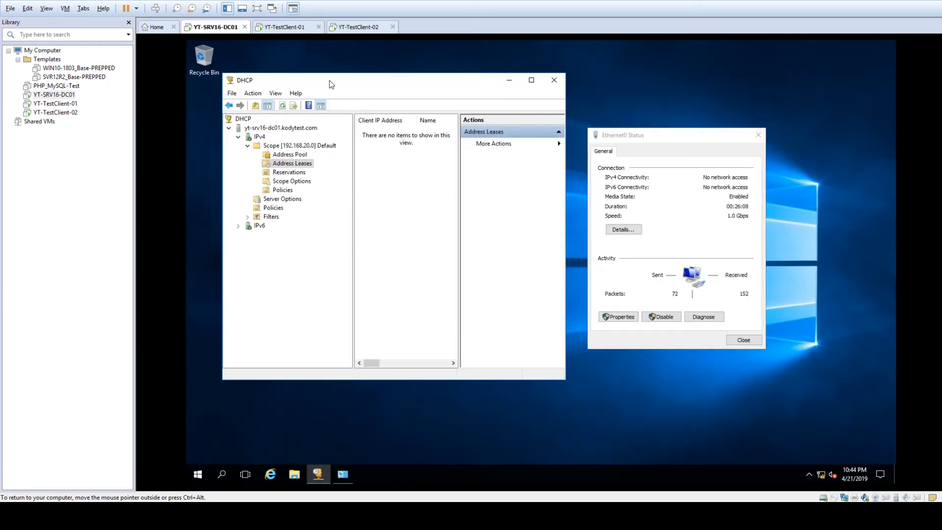
{"action": "left_click_drag", "start_coordinate": [328, 79], "coordinate": [303, 81]}
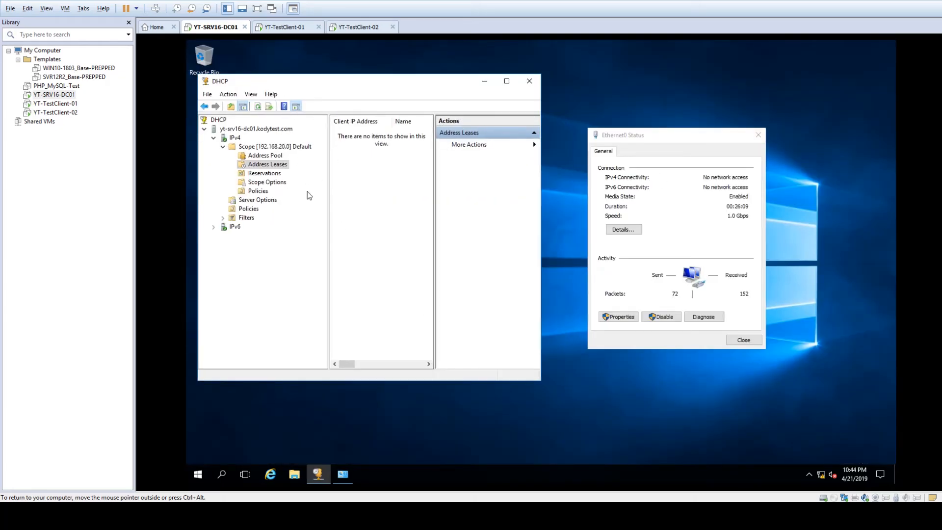
{"action": "left_click", "coordinate": [266, 147]}
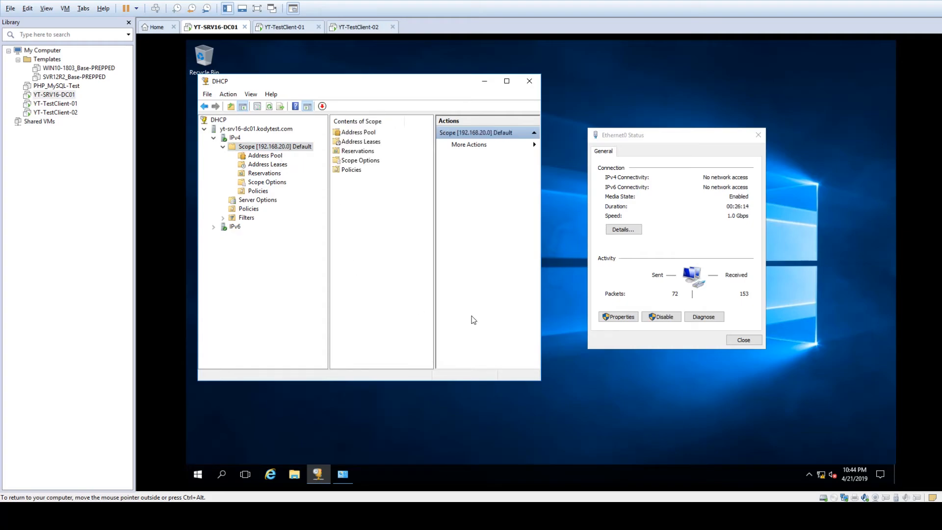
{"action": "left_click", "coordinate": [675, 226]}
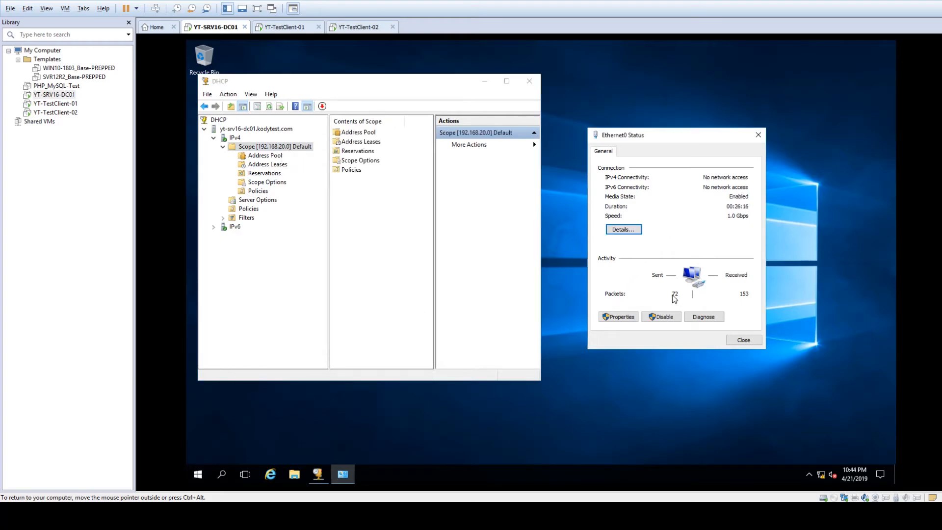
{"action": "left_click", "coordinate": [624, 229]}
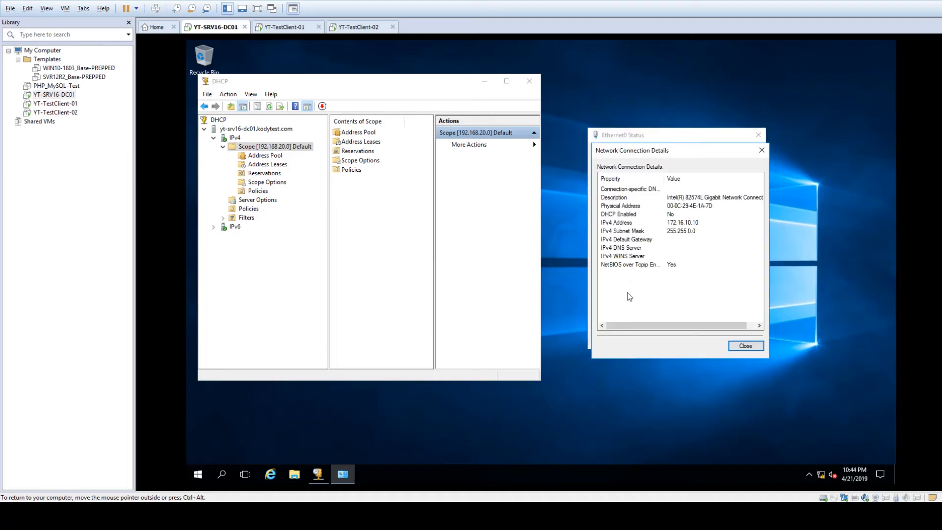
- Review the DC's IPv4 address 172.16.10.10, then return to YT-TestClient-01's timed-out renew
{"action": "left_click", "coordinate": [630, 224]}
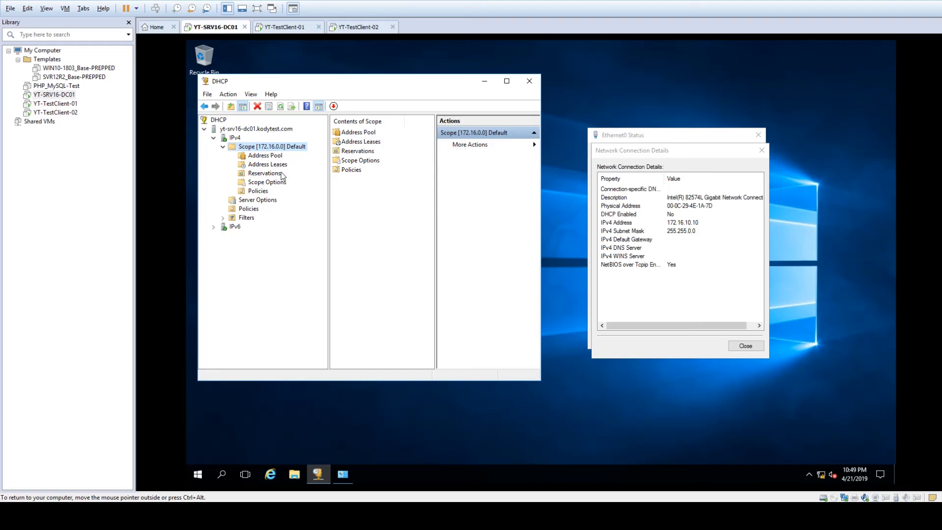
{"action": "left_click", "coordinate": [686, 265]}
{"action": "left_click", "coordinate": [677, 223]}
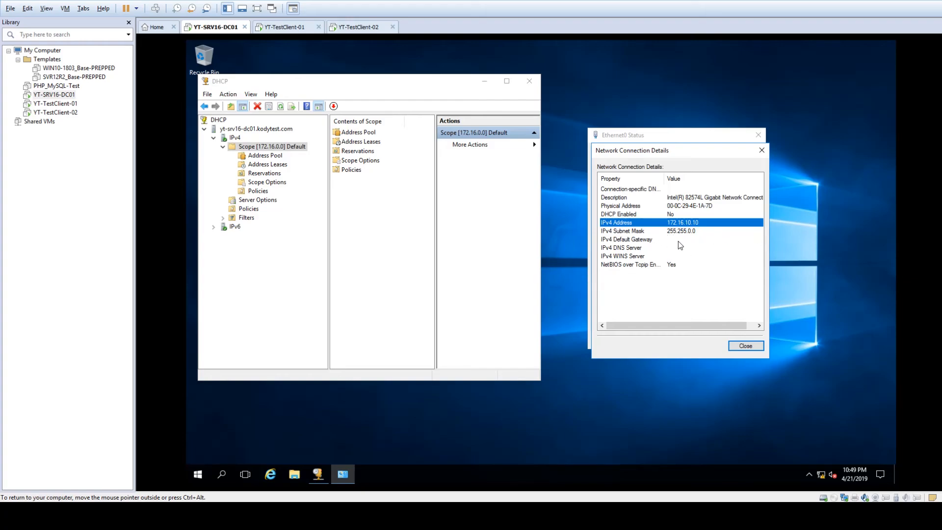
{"action": "left_click", "coordinate": [282, 30]}
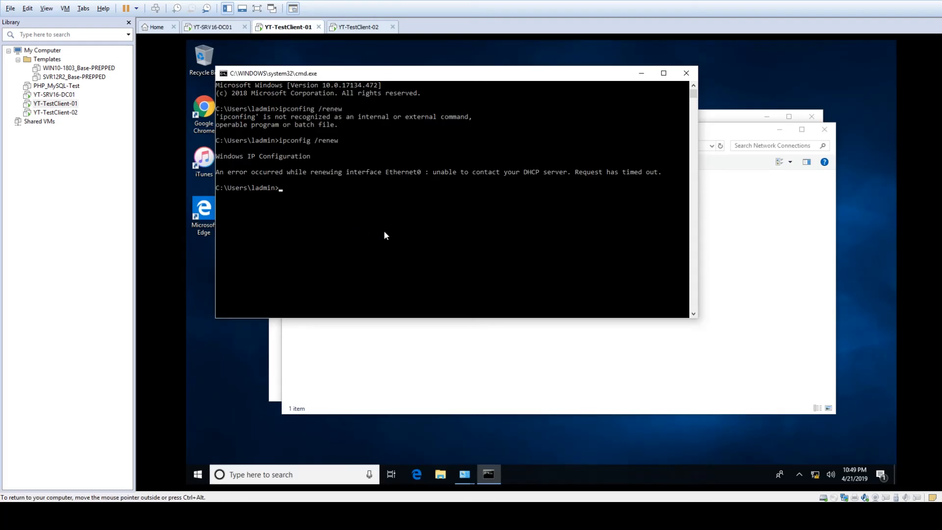
- Rerun ipconfig /renew on YT-TestClient-01 to obtain 172.16.10.21, declining network discovery
{"action": "key", "text": "Up"}
{"action": "key", "text": "Return"}
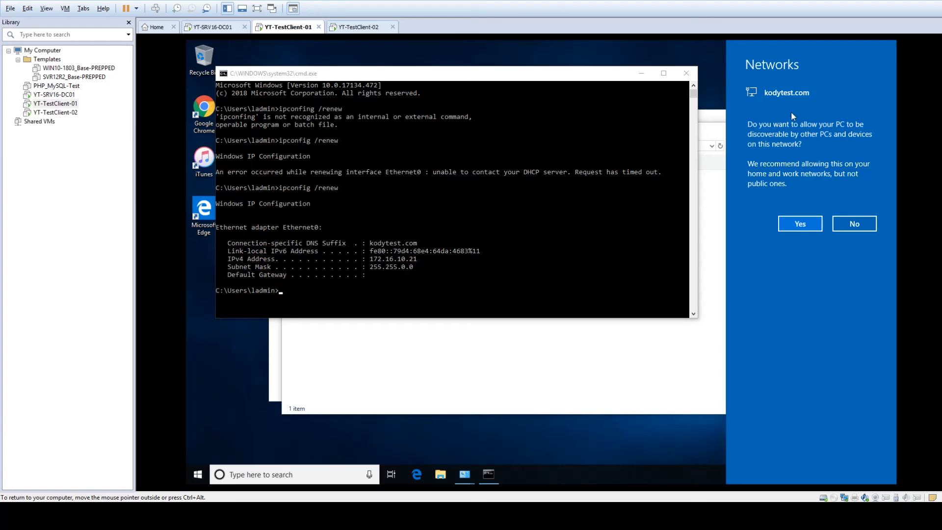
{"action": "left_click", "coordinate": [856, 225]}
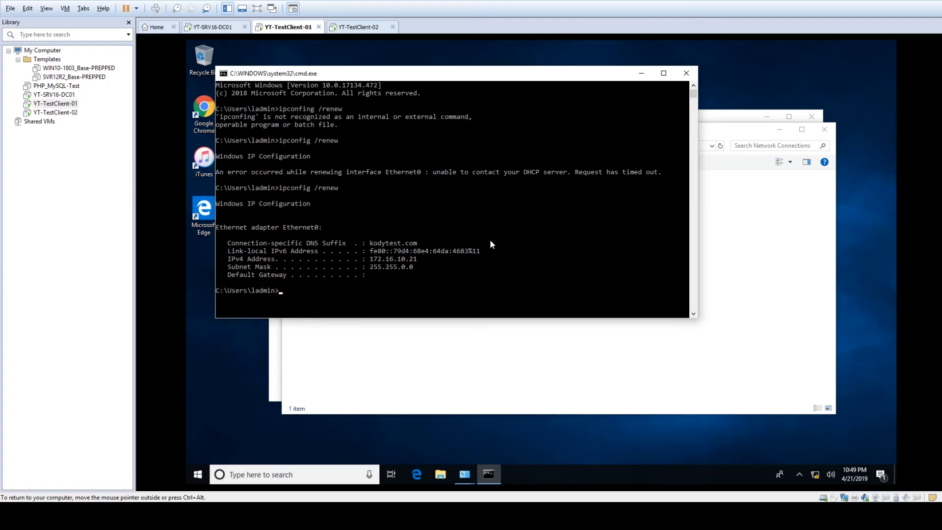
- Close the command prompt, Network Connections and Network and Sharing Center windows
{"action": "left_click", "coordinate": [687, 73]}
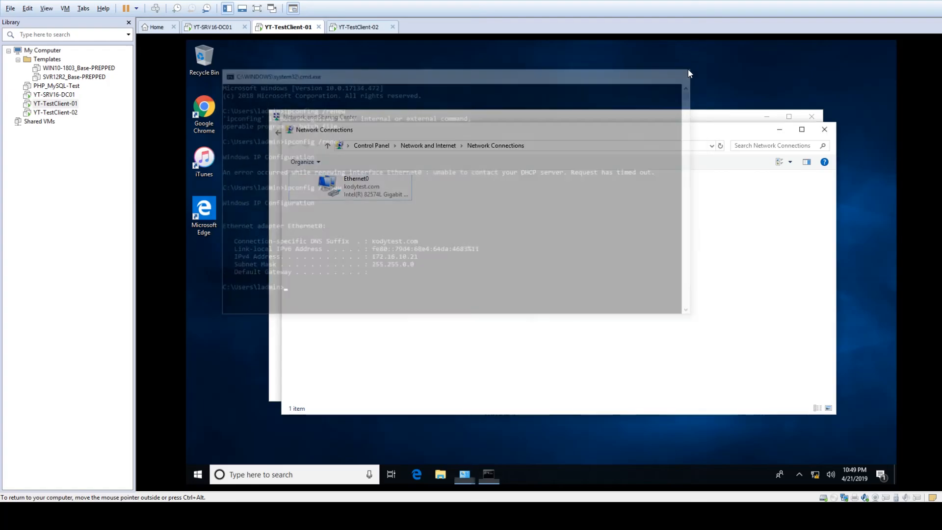
{"action": "left_click", "coordinate": [825, 129]}
{"action": "left_click", "coordinate": [812, 116]}
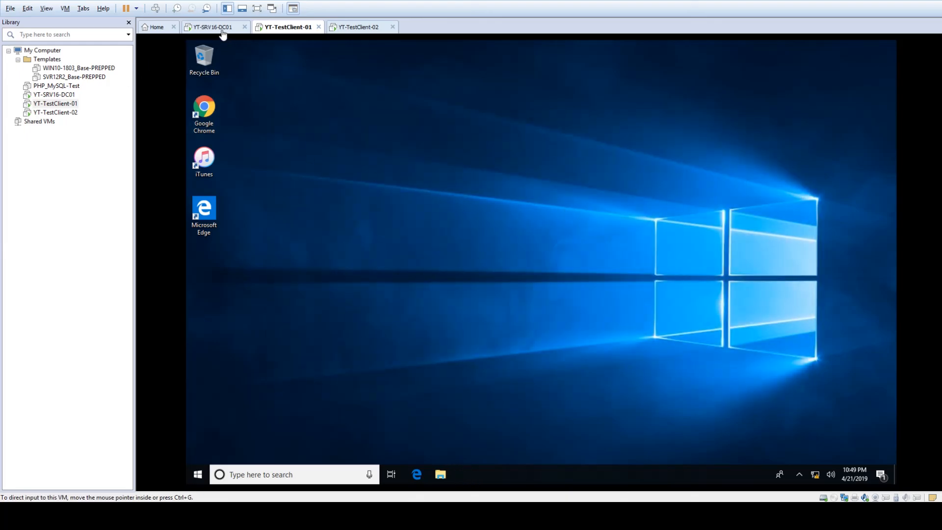
- On YT-SRV16-DC01, refresh the 172.16.0.0 scope's Address Leases and maximize the widened DHCP console
{"action": "left_click", "coordinate": [213, 27]}
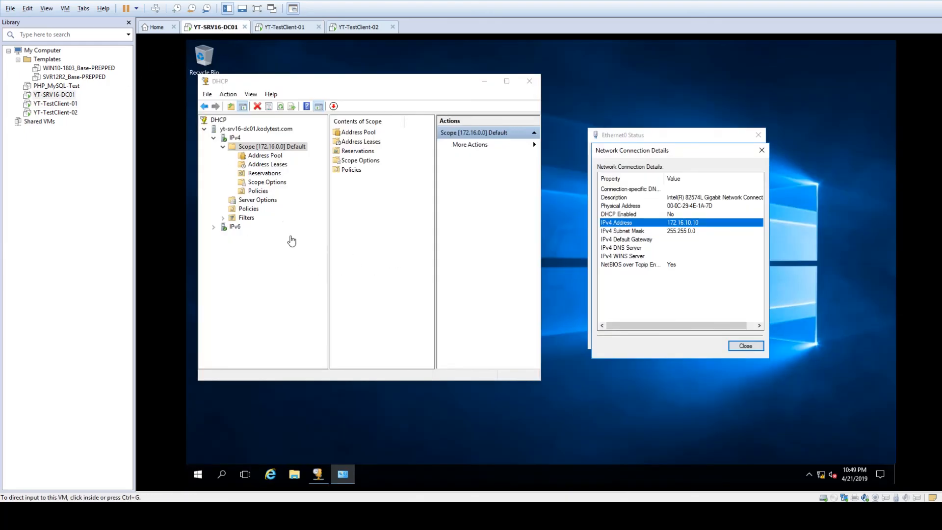
{"action": "left_click", "coordinate": [263, 166]}
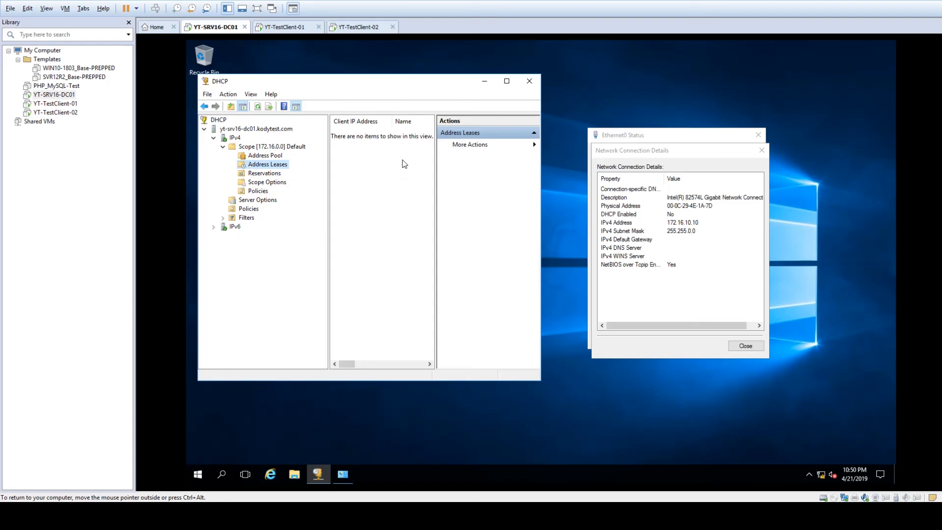
{"action": "left_click_drag", "start_coordinate": [541, 159], "coordinate": [737, 159]}
{"action": "right_click", "coordinate": [395, 181]}
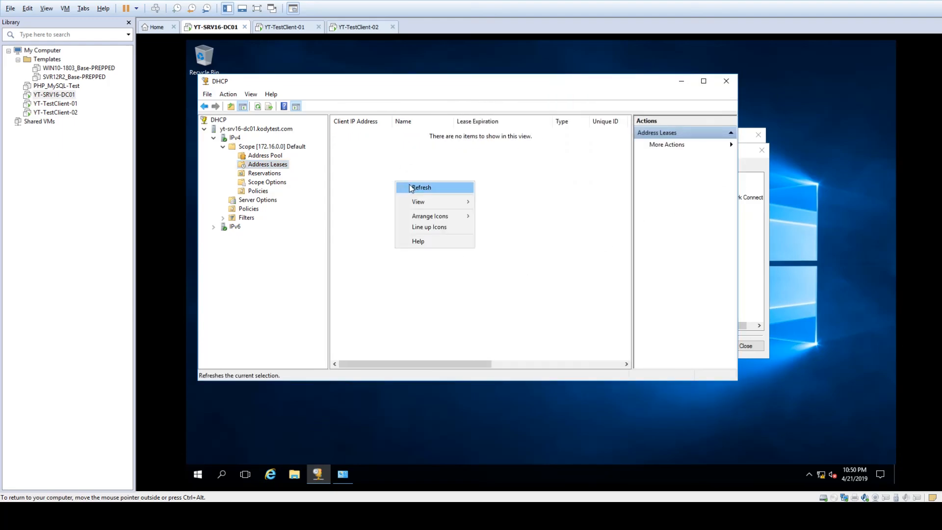
{"action": "left_click", "coordinate": [411, 189]}
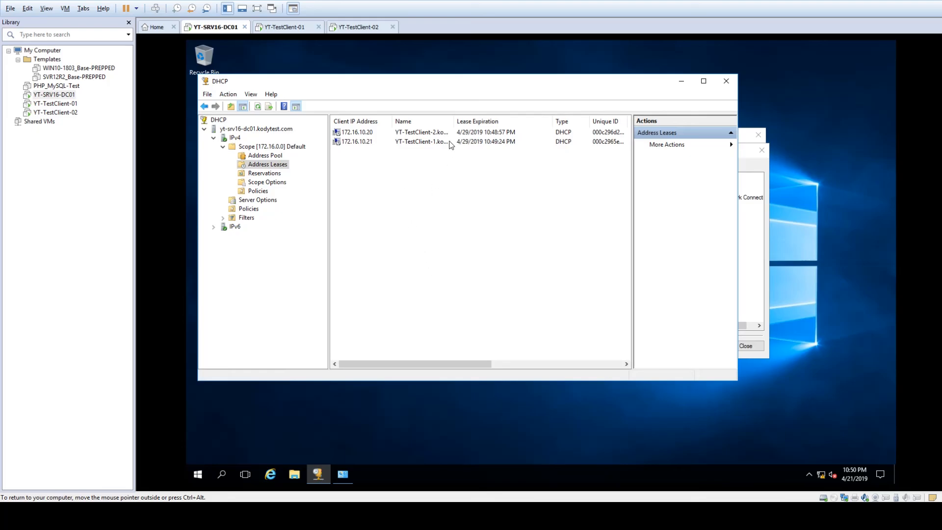
{"action": "left_click_drag", "start_coordinate": [452, 118], "coordinate": [496, 119]}
{"action": "left_click", "coordinate": [704, 81]}
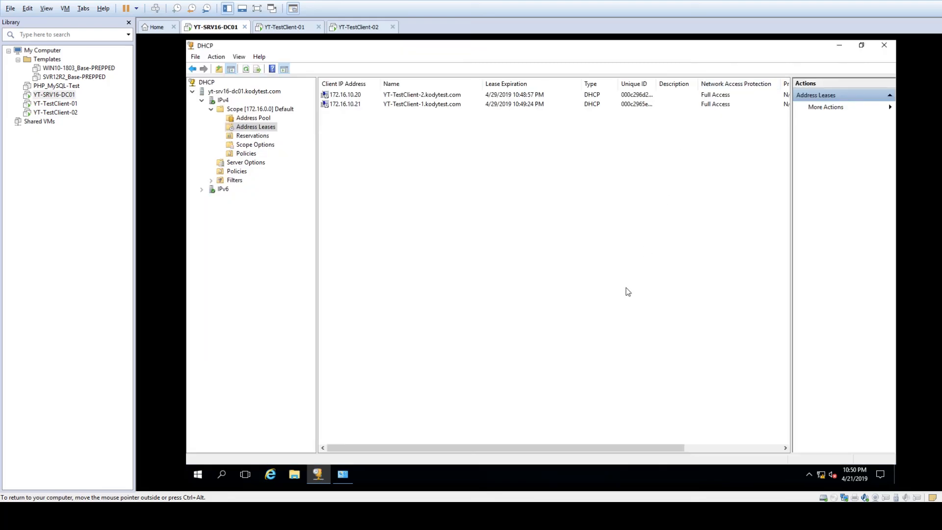
- Check the 172.16.10.21 and 172.16.10.20 leases, then return to the Address Leases list
{"action": "left_click_drag", "start_coordinate": [483, 84], "coordinate": [468, 84]}
{"action": "left_click", "coordinate": [339, 105]}
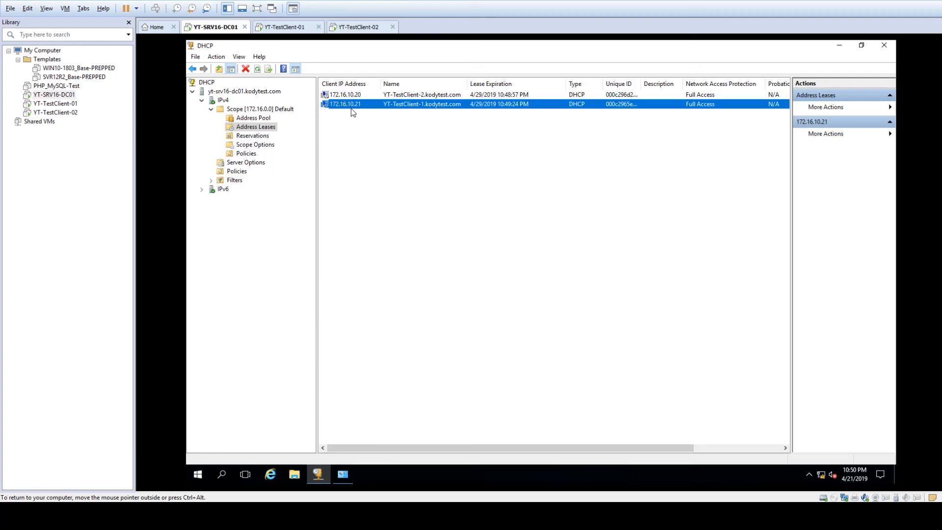
{"action": "left_click", "coordinate": [358, 27]}
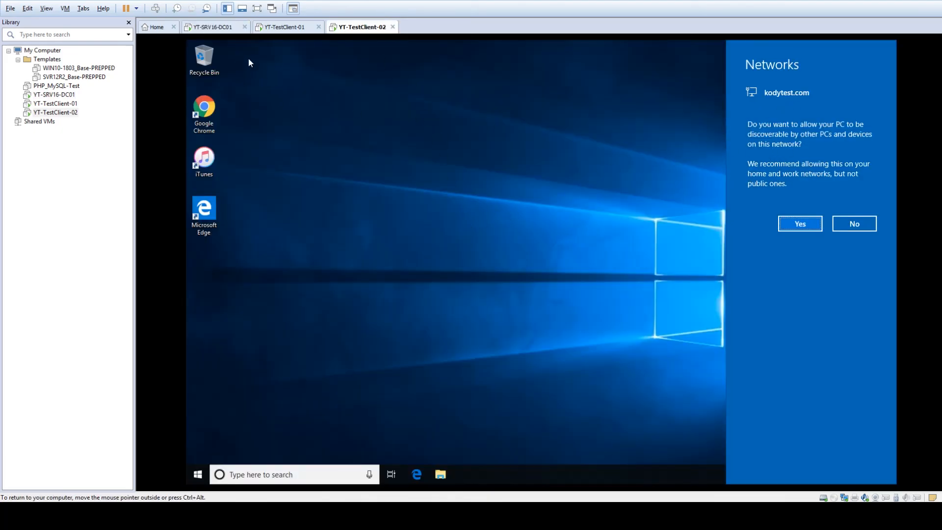
{"action": "left_click", "coordinate": [216, 27]}
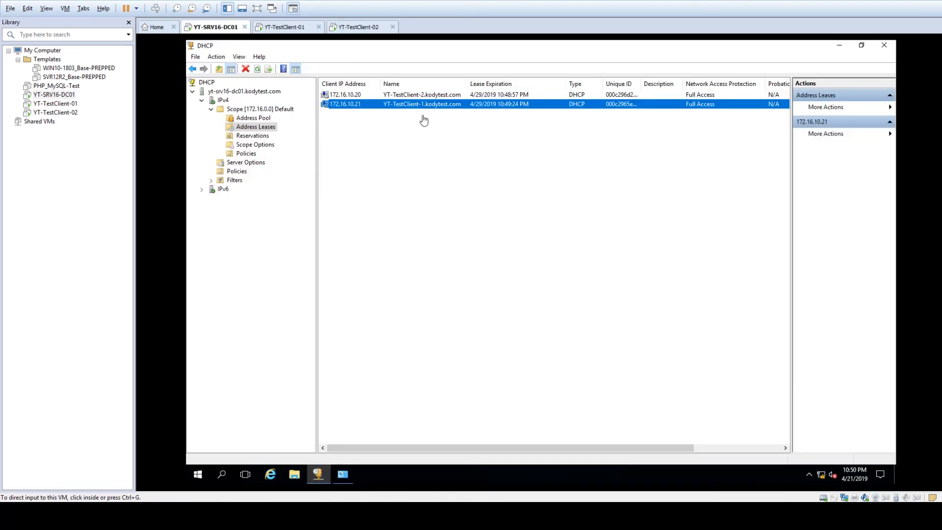
{"action": "left_click", "coordinate": [363, 95]}
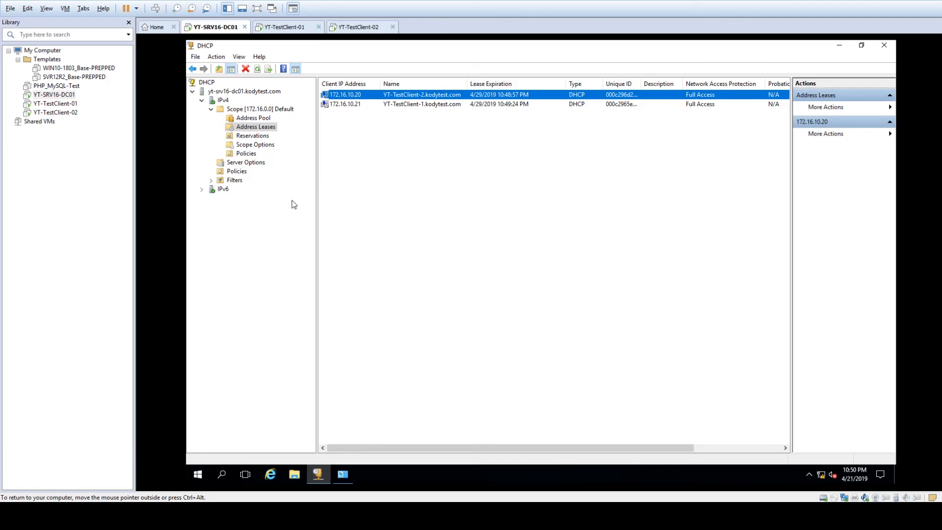
{"action": "left_click", "coordinate": [253, 136]}
{"action": "key", "text": "Up"}
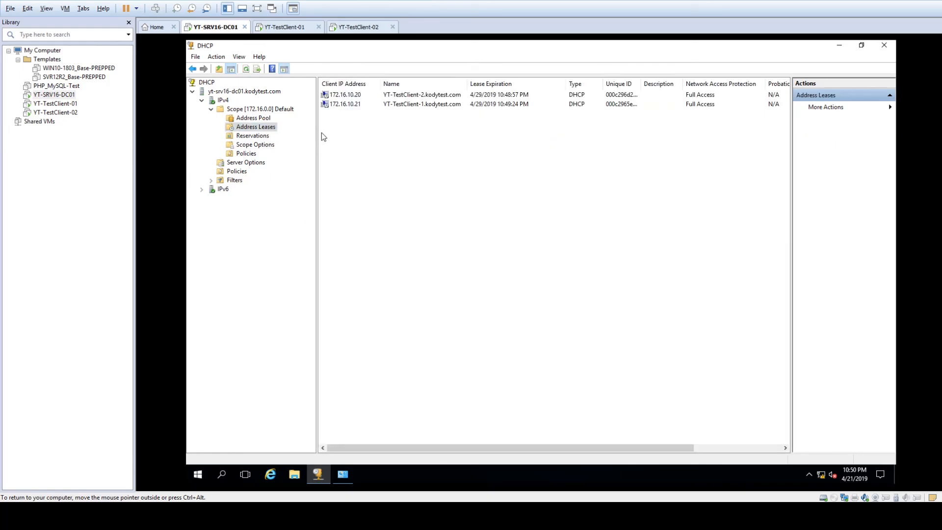
{"action": "left_click", "coordinate": [349, 96]}
{"action": "left_click", "coordinate": [261, 136]}
{"action": "right_click", "coordinate": [261, 136]}
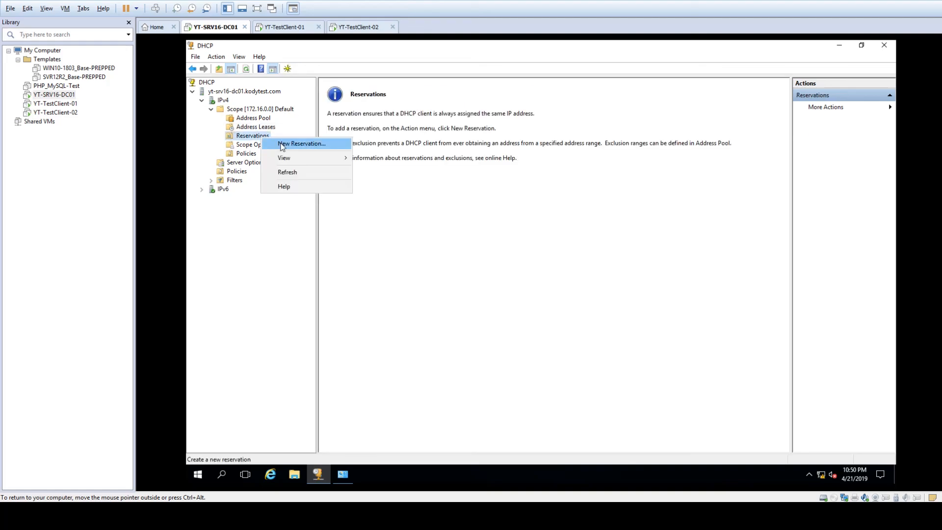
{"action": "left_click", "coordinate": [269, 141]}
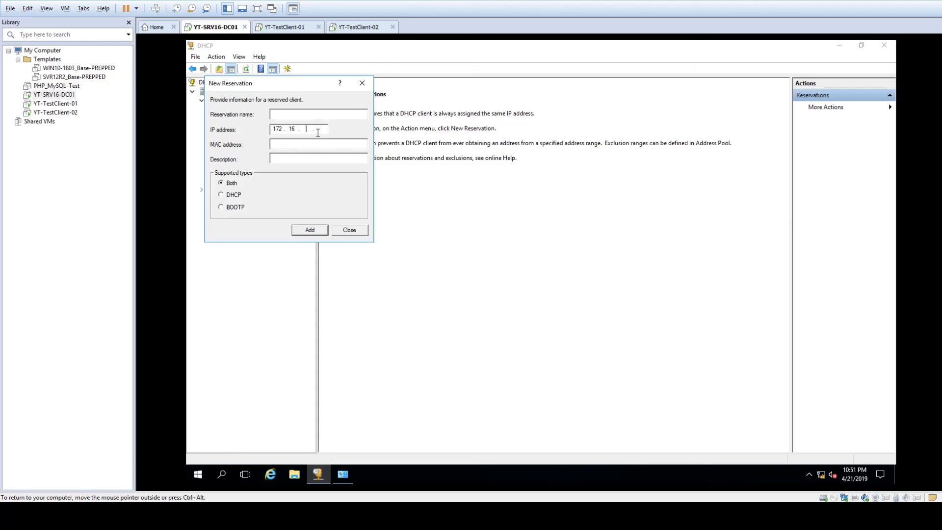
{"action": "left_click", "coordinate": [286, 146]}
{"action": "left_click", "coordinate": [322, 129]}
{"action": "left_click", "coordinate": [350, 231]}
{"action": "left_click", "coordinate": [256, 126]}
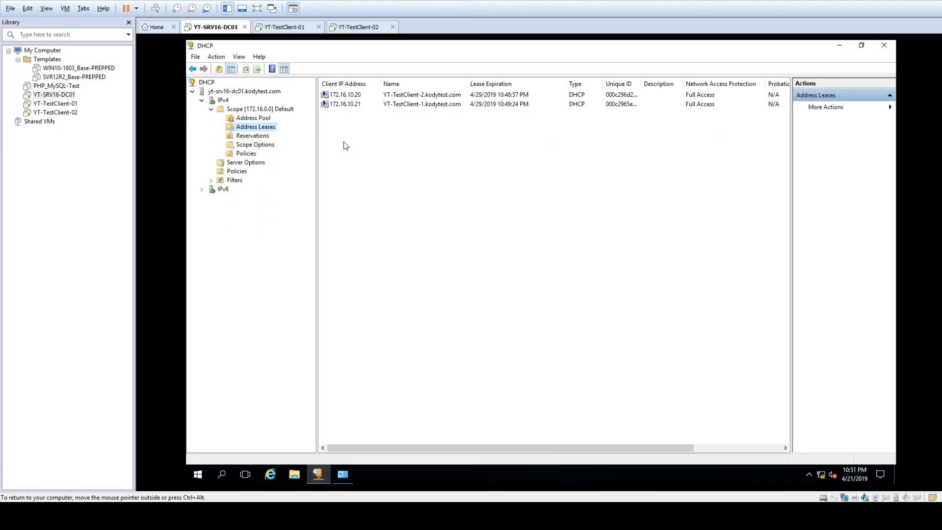
{"action": "left_click", "coordinate": [258, 134]}
{"action": "left_click", "coordinate": [255, 127]}
{"action": "left_click", "coordinate": [346, 104]}
- Add the 172.16.10.21 YT-TestClient-1 lease to reservations
{"action": "right_click", "coordinate": [346, 104]}
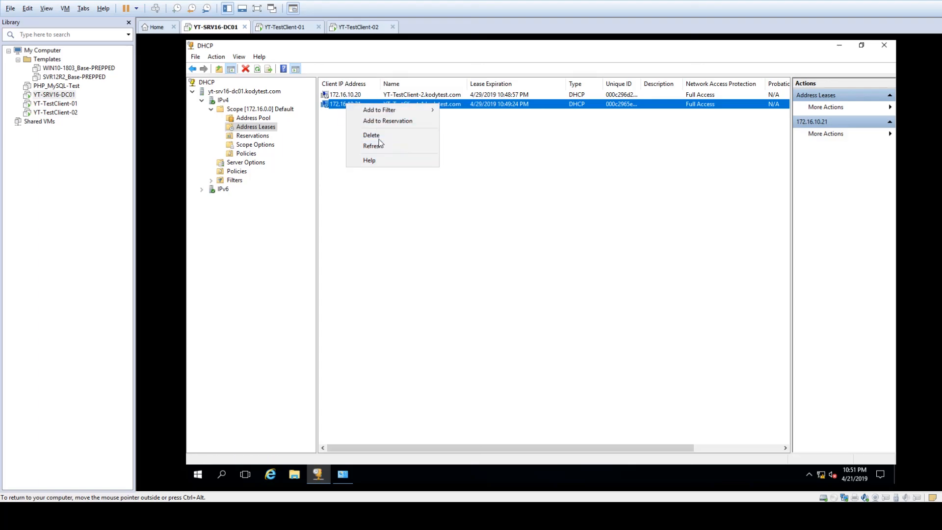
{"action": "left_click", "coordinate": [373, 122]}
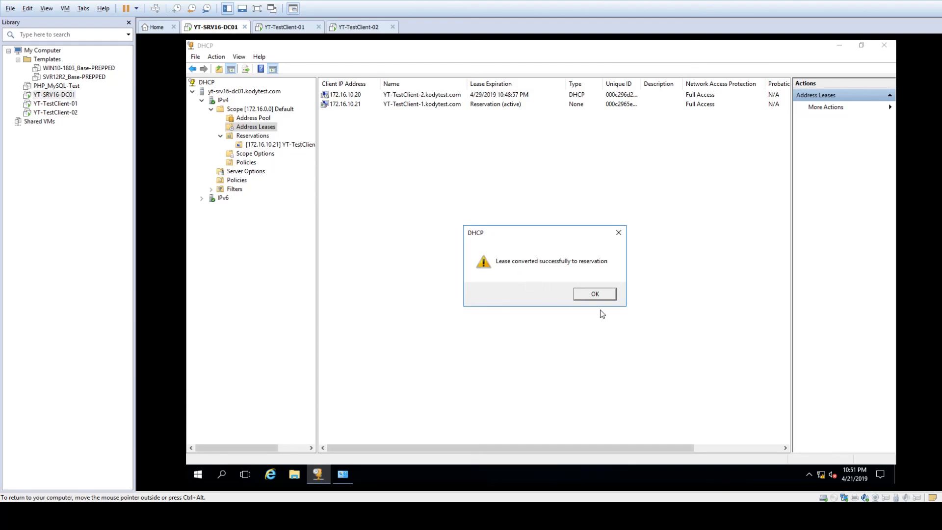
{"action": "left_click", "coordinate": [596, 295]}
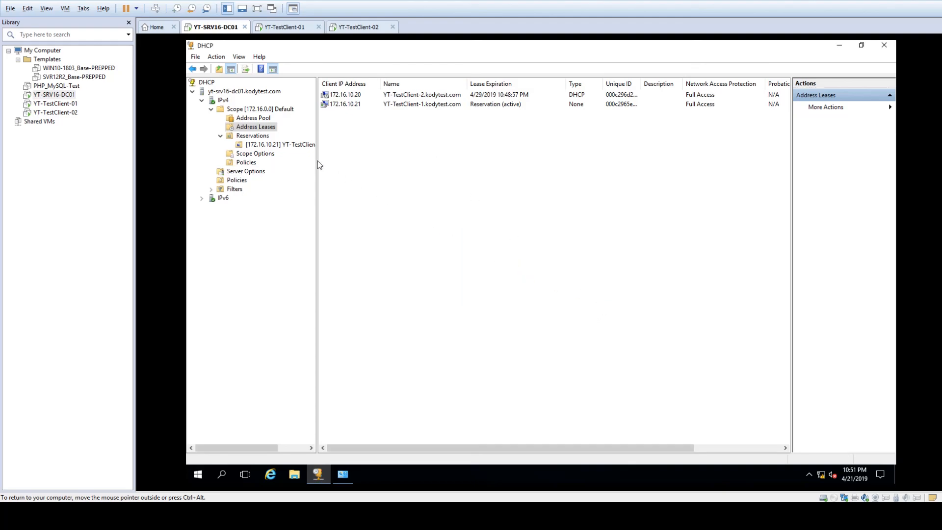
- Delete the 172.16.10.21 reservation from the scope's Reservations list
{"action": "left_click", "coordinate": [266, 137]}
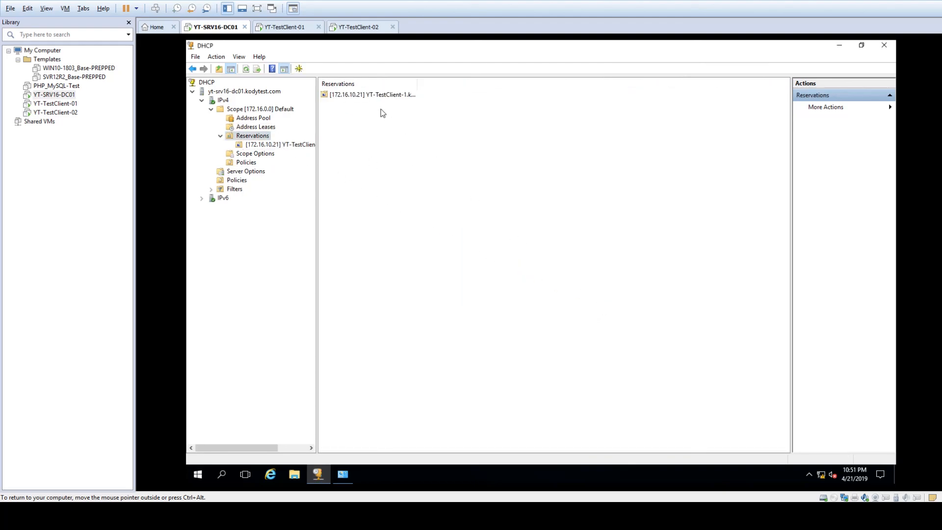
{"action": "left_click", "coordinate": [371, 96]}
{"action": "left_click_drag", "start_coordinate": [417, 84], "coordinate": [559, 83]}
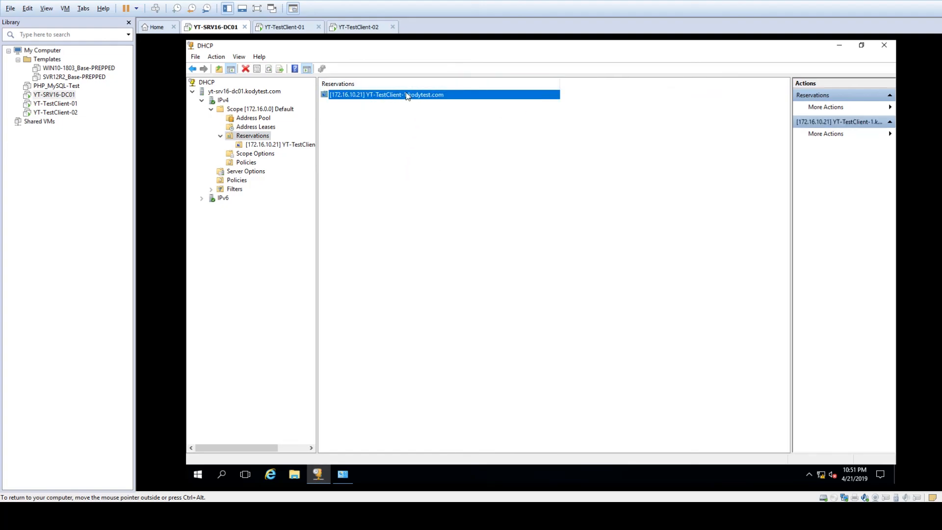
{"action": "right_click", "coordinate": [341, 94]}
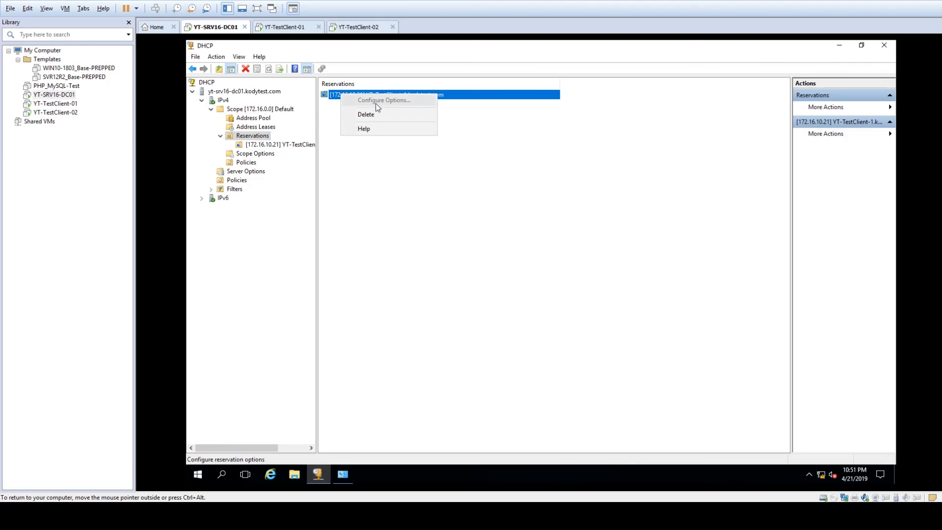
{"action": "left_click", "coordinate": [358, 114]}
{"action": "left_click", "coordinate": [580, 295]}
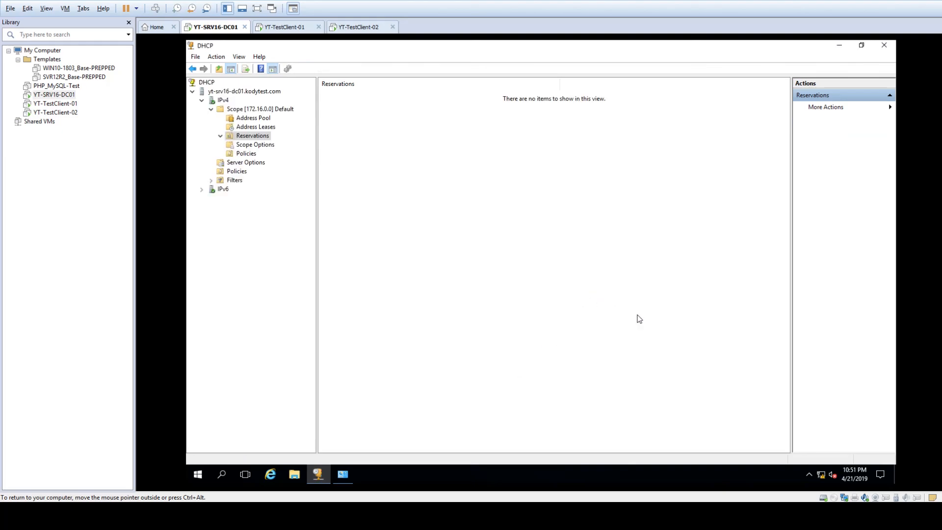
- Refresh Address Leases to show 172.16.10.21 as an unreserved lease beside 172.16.10.20
{"action": "left_click", "coordinate": [253, 126]}
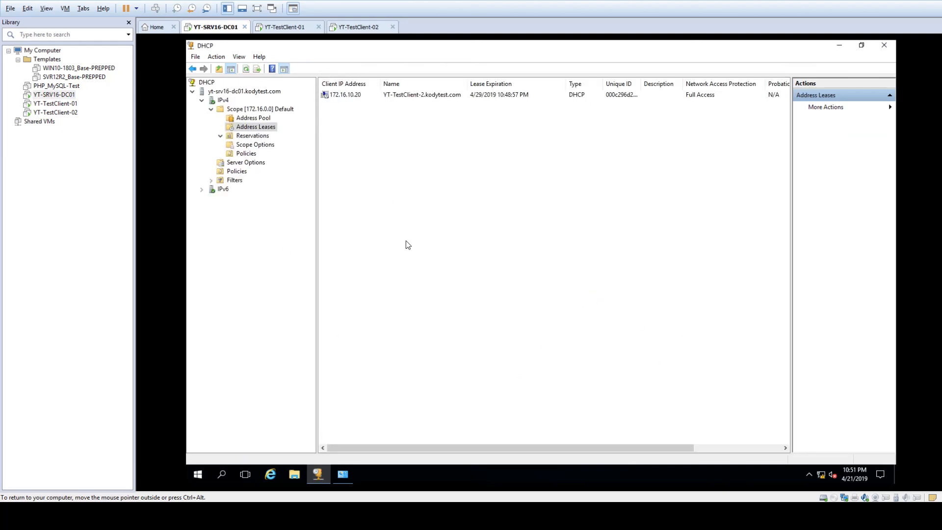
{"action": "right_click", "coordinate": [394, 222]}
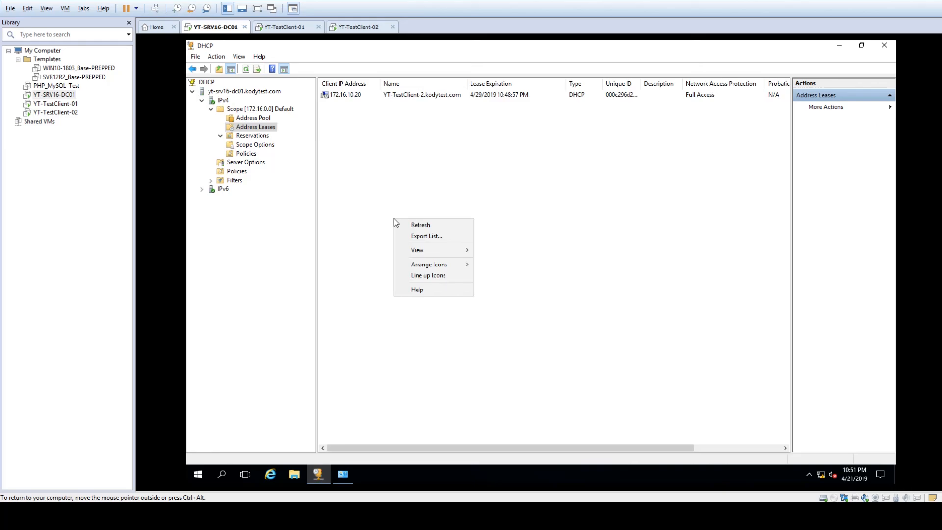
{"action": "left_click", "coordinate": [418, 225]}
{"action": "left_click", "coordinate": [345, 104]}
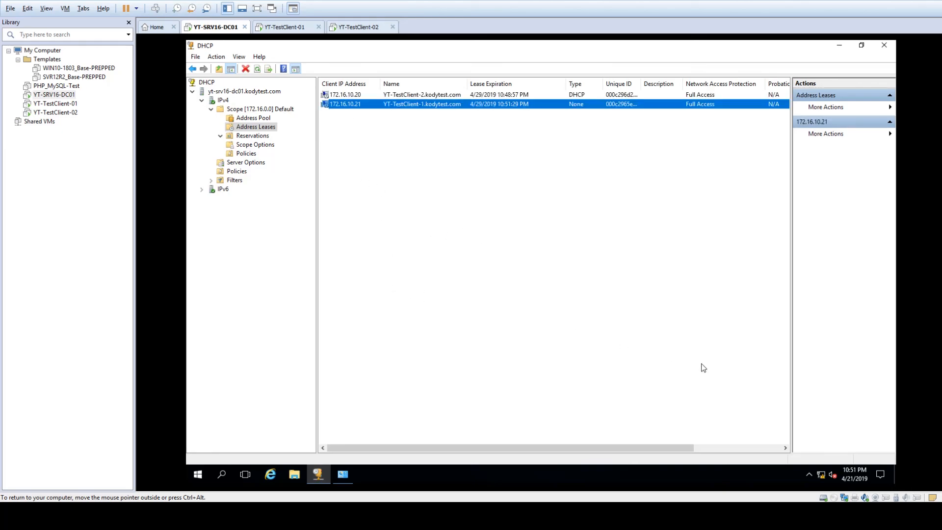
{"action": "left_click", "coordinate": [581, 287]}
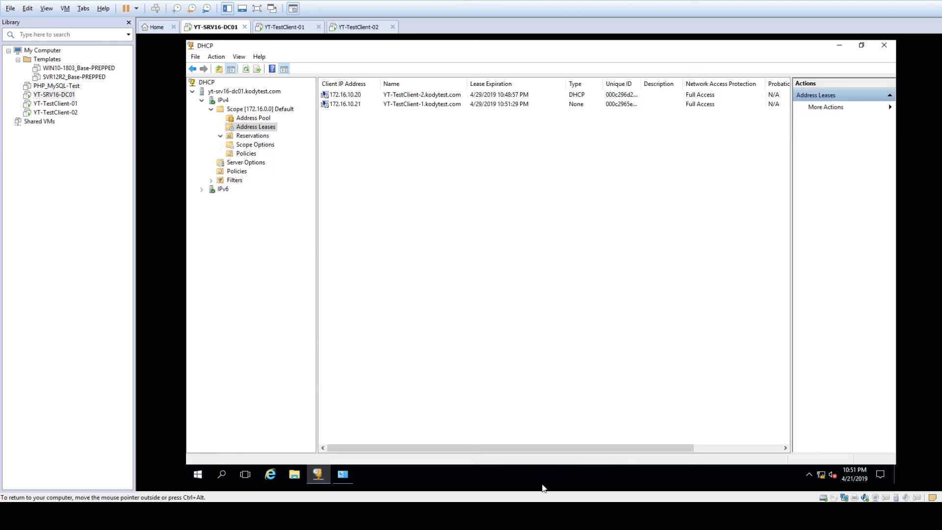